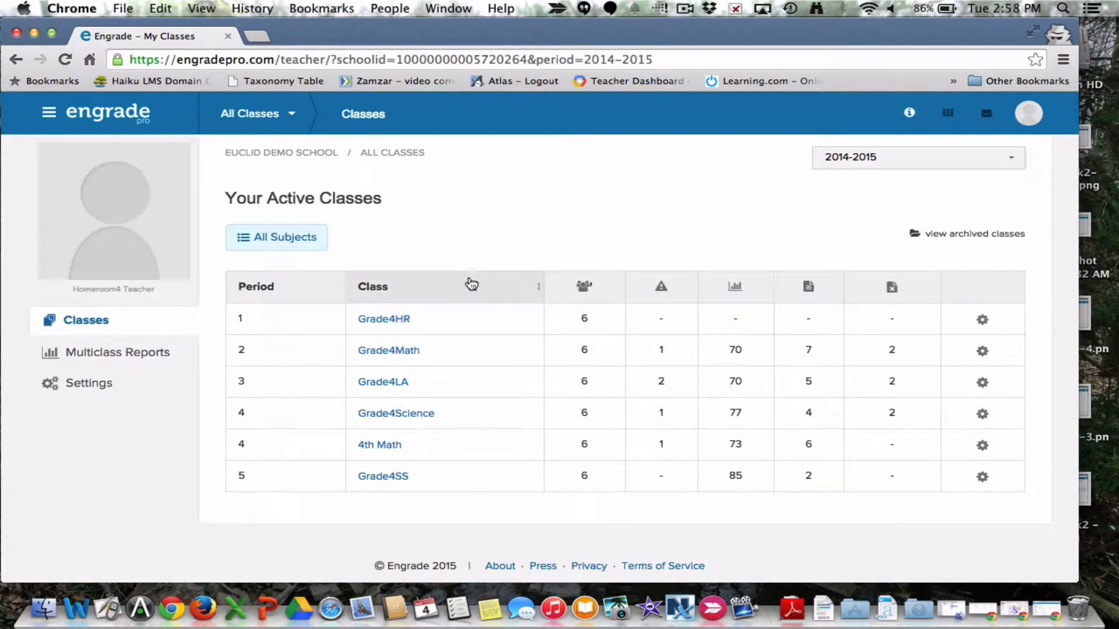
Step: Start a new assignment in the Grade4Math class named "SIngle Standard" with 20 points possible
left_click(388, 351)
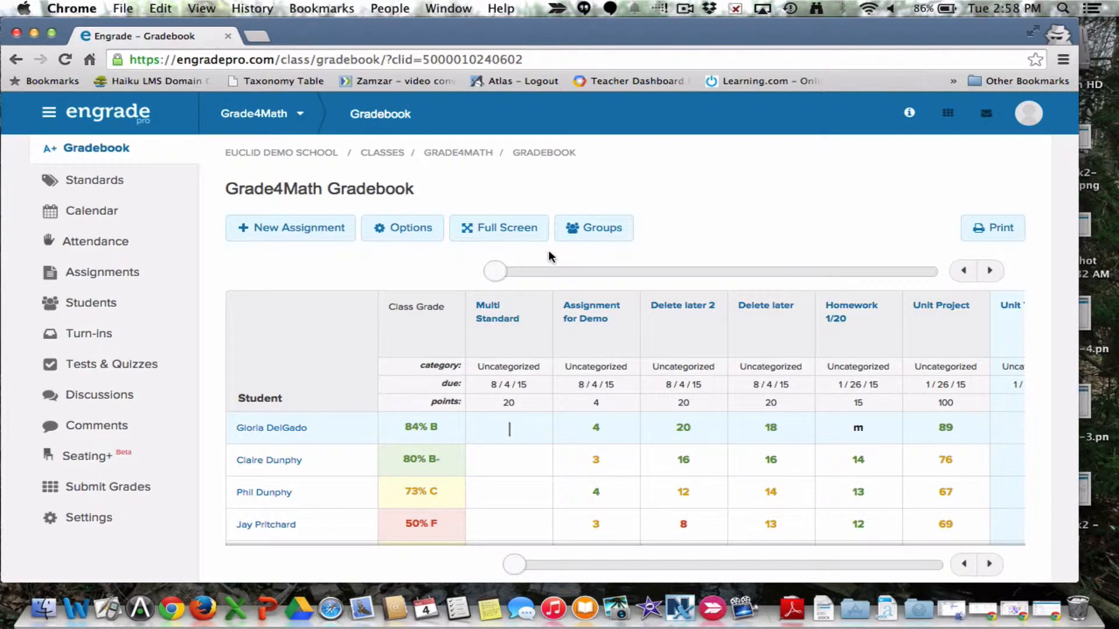
left_click(300, 238)
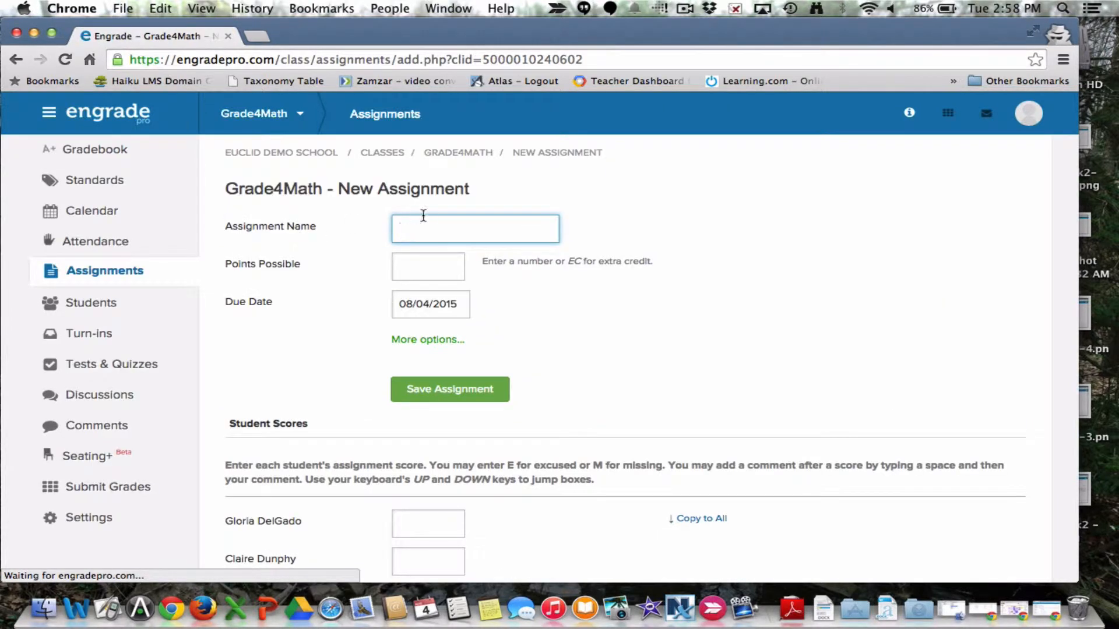
type("Singl")
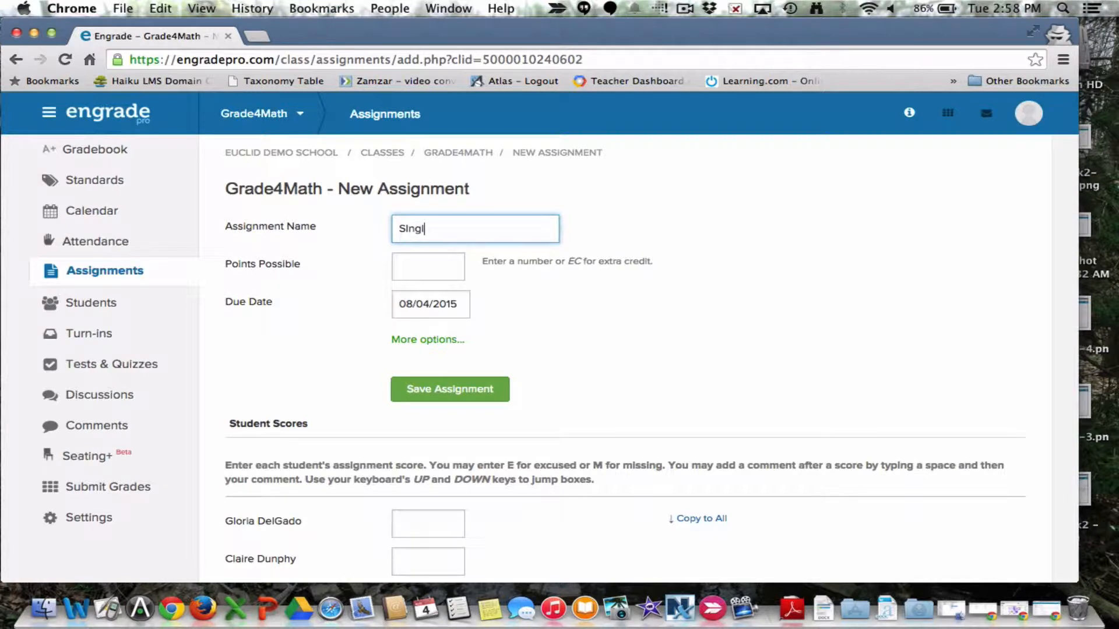
type("e Standards")
key("BackSpace")
key("Tab")
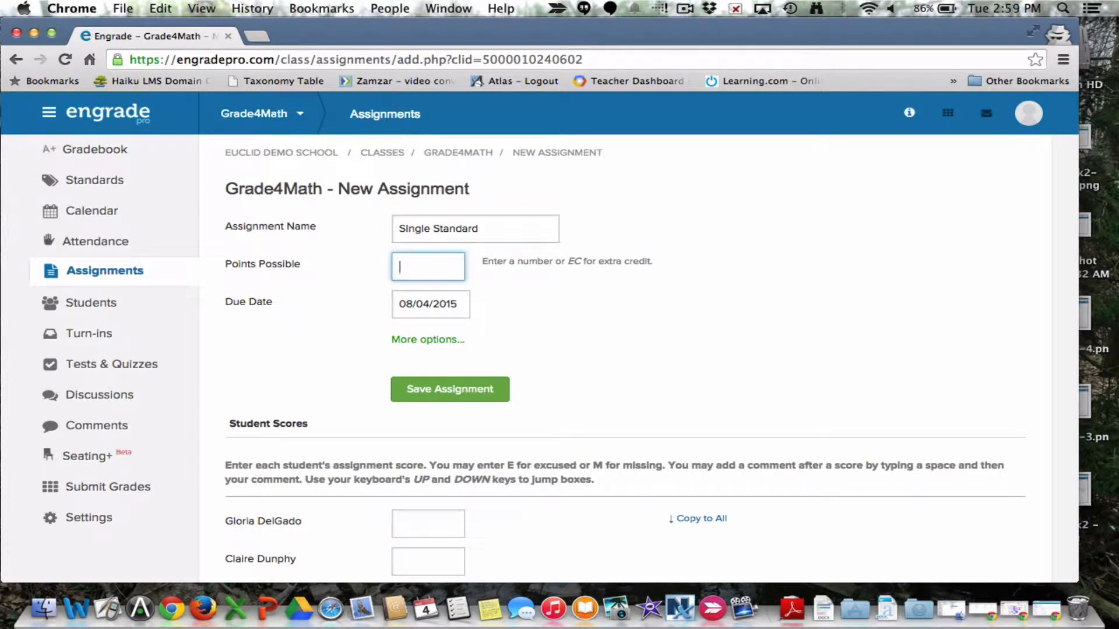
type("20")
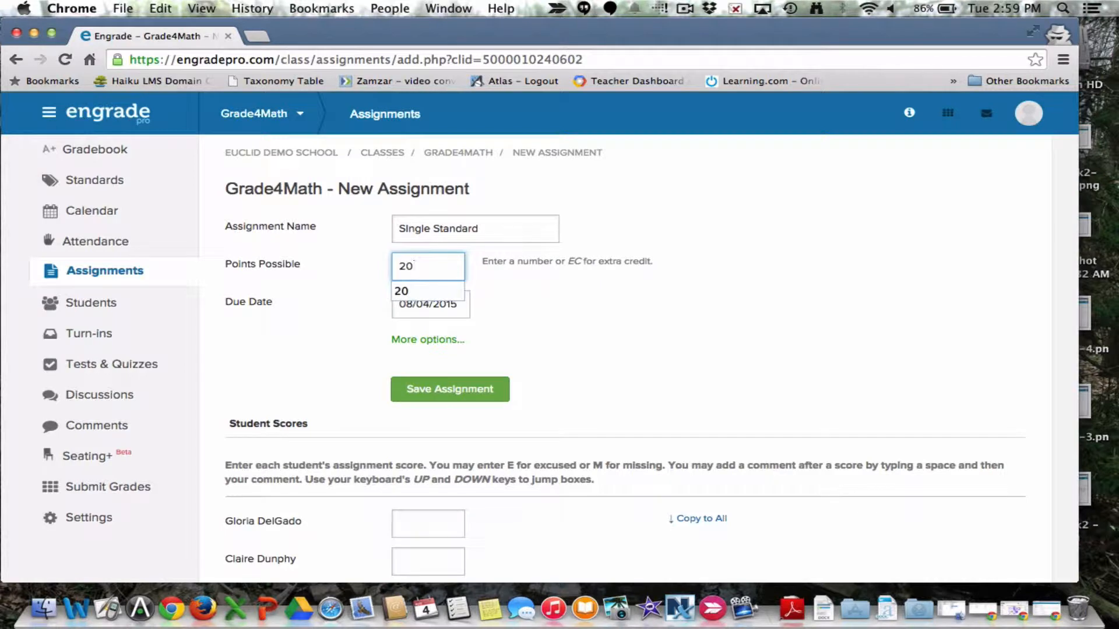
key("Tab")
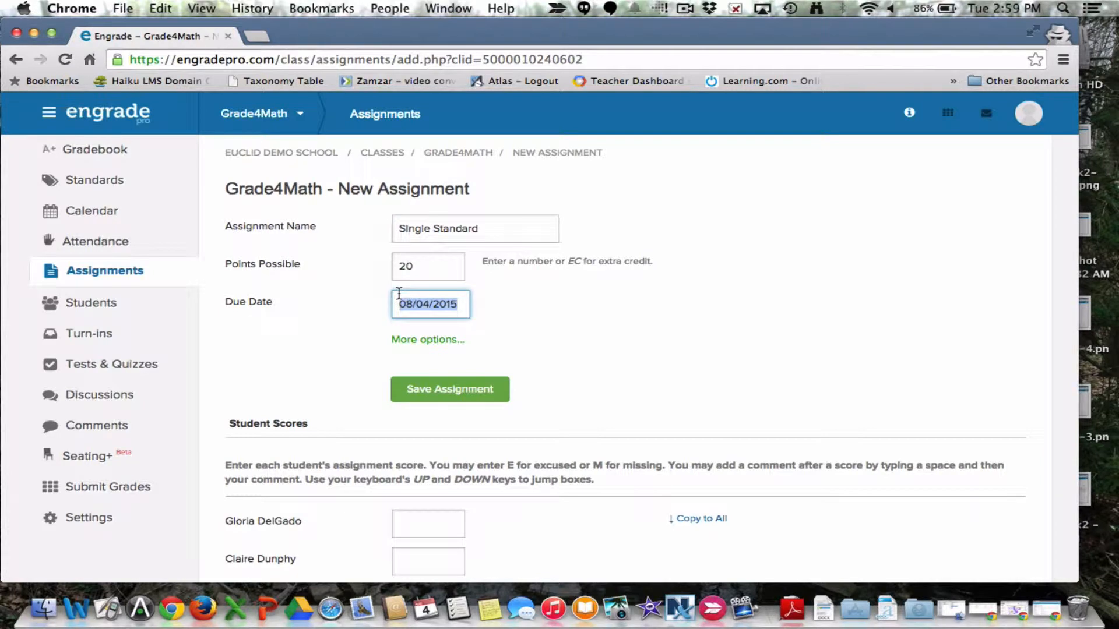
Step: Tag the assignment with the Mathematics standard E.4m.1 - 4.OA.1-3 from the Euclid Standards K-5 set
left_click(424, 340)
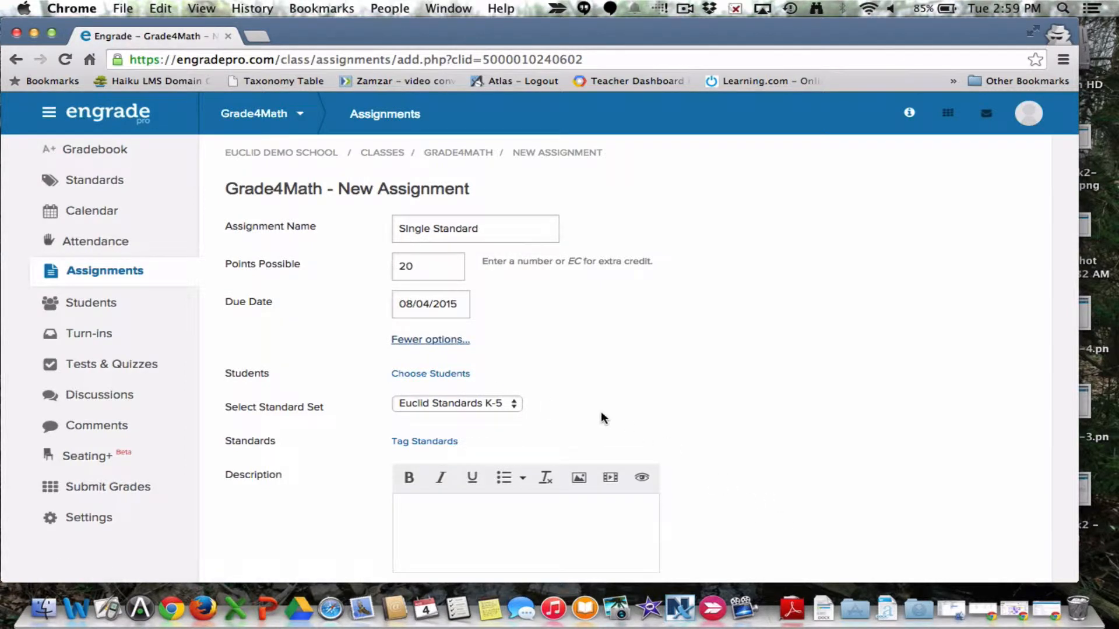
scroll(600, 412, "down", 3)
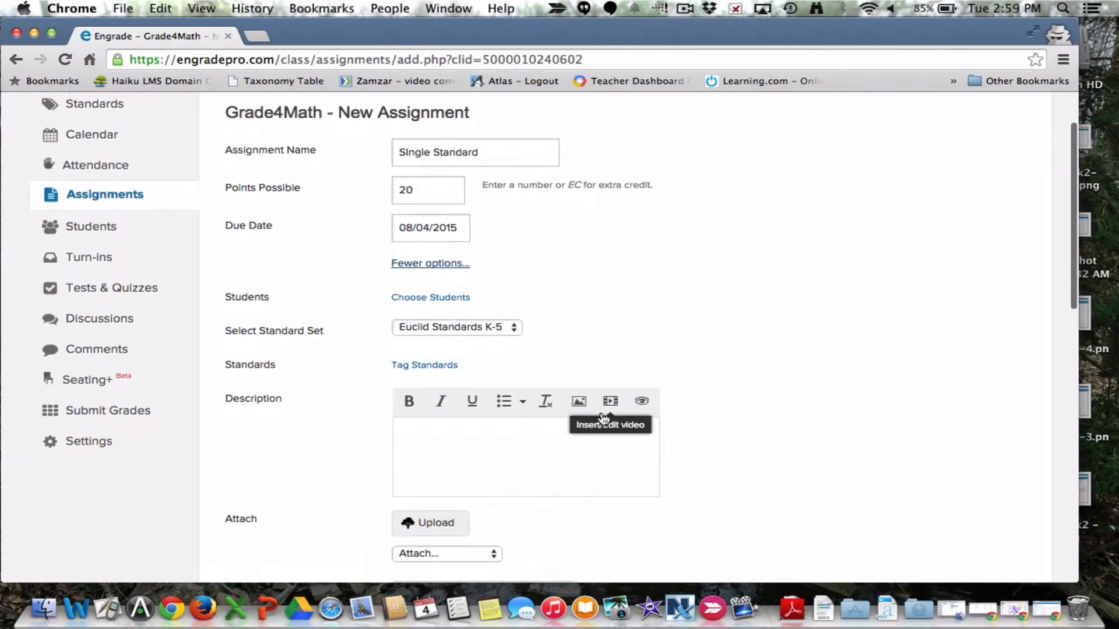
left_click(430, 359)
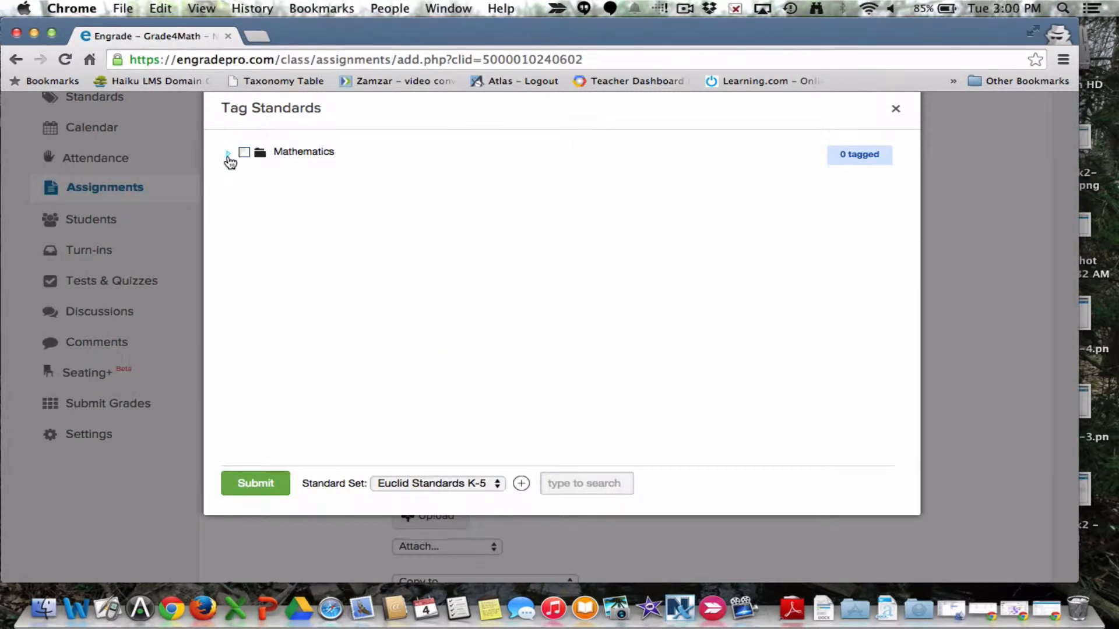
left_click(229, 154)
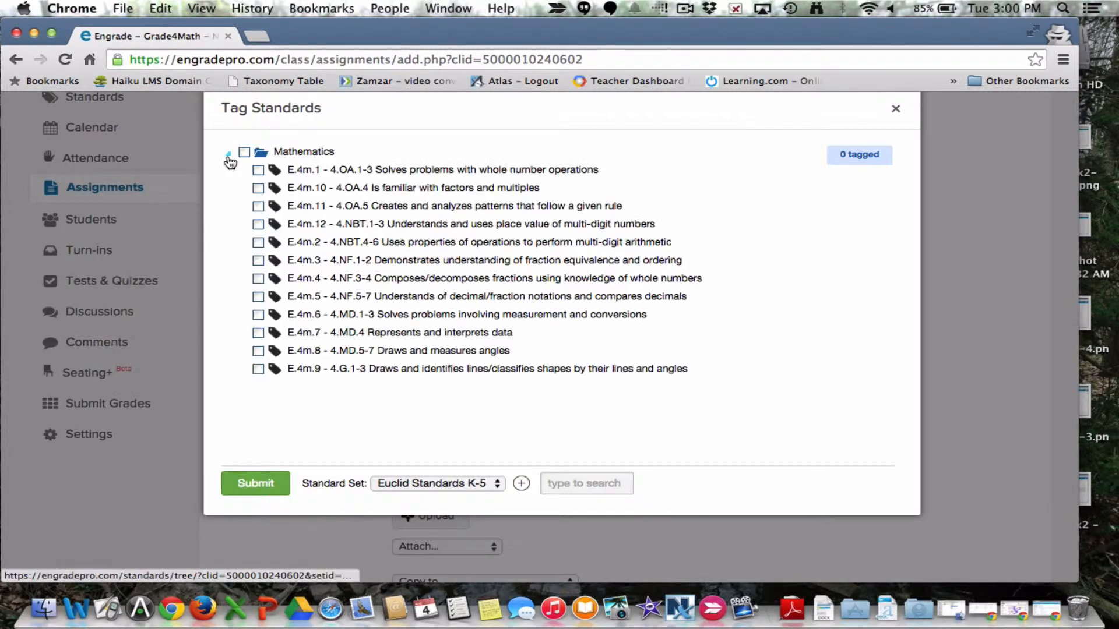
left_click(258, 170)
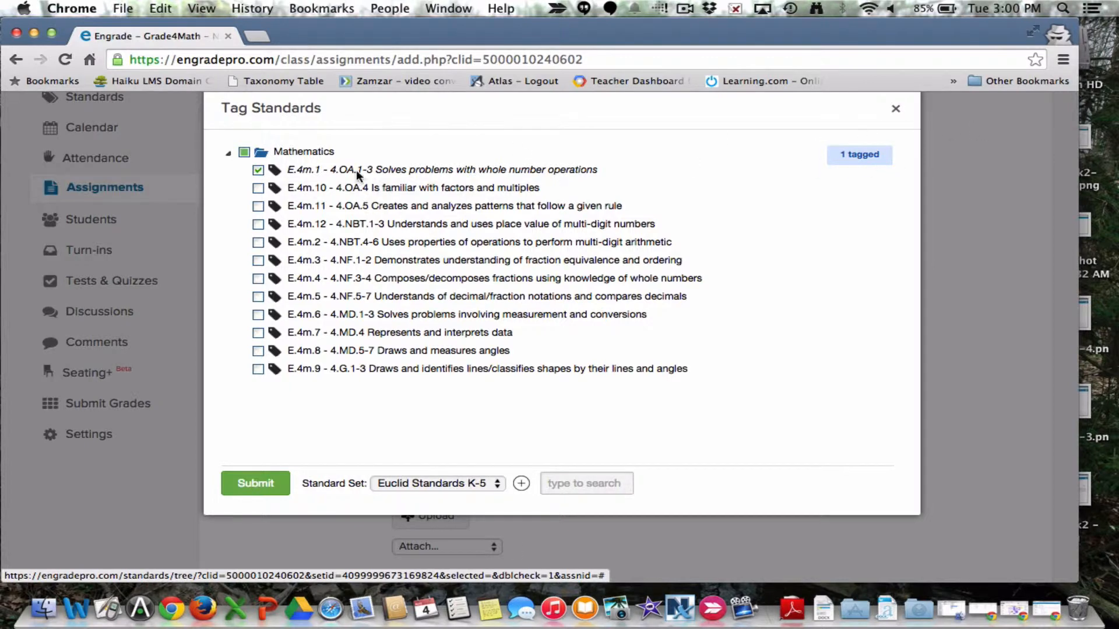
left_click(245, 479)
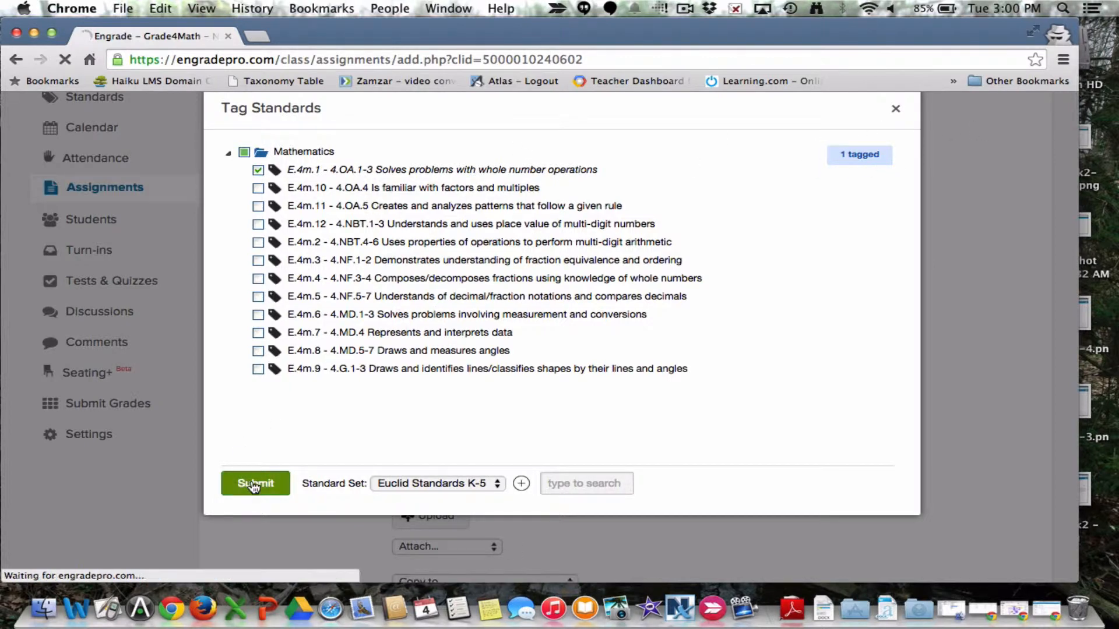
Step: Review the assignment's remaining options for attachments, copying to other classes, student visibility, calendar, discussions and turn-ins
scroll(251, 481, "down", 5)
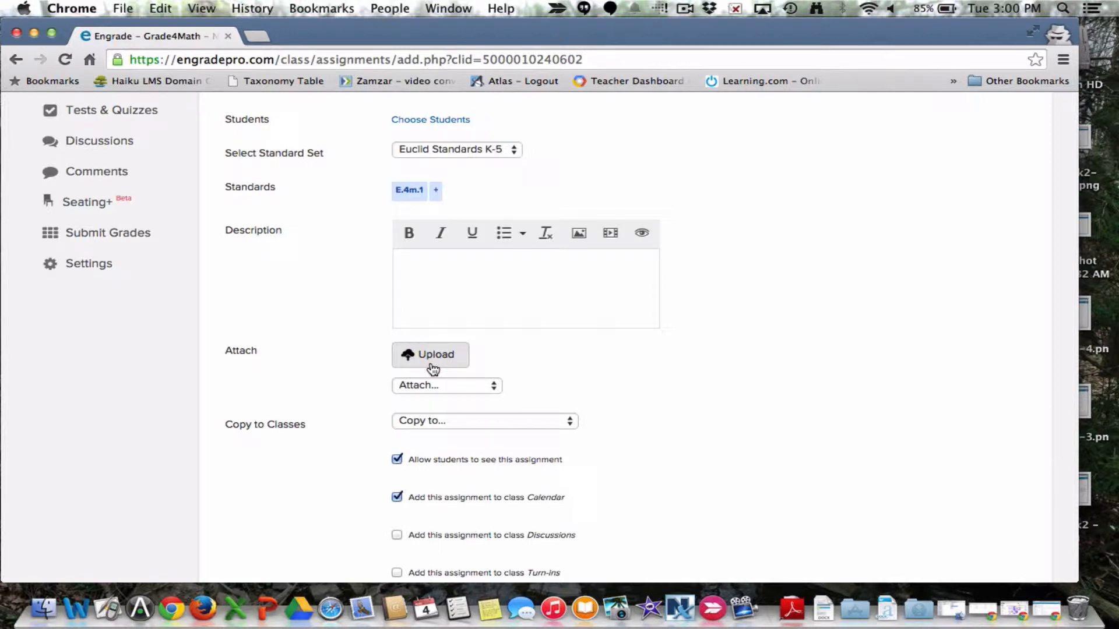
scroll(432, 368, "down", 5)
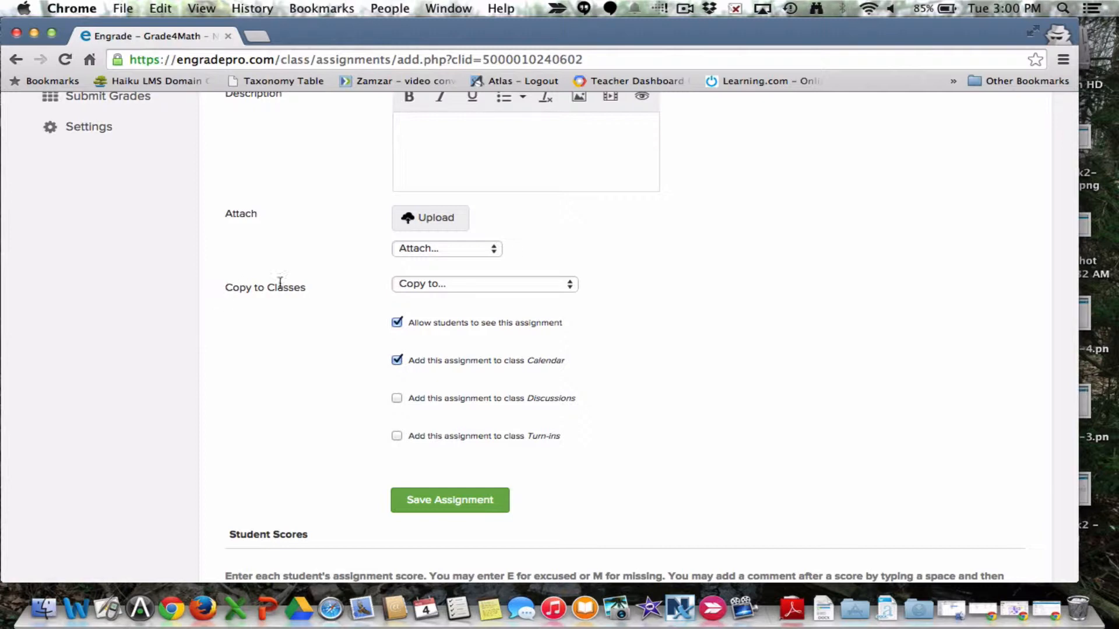
left_click(528, 286)
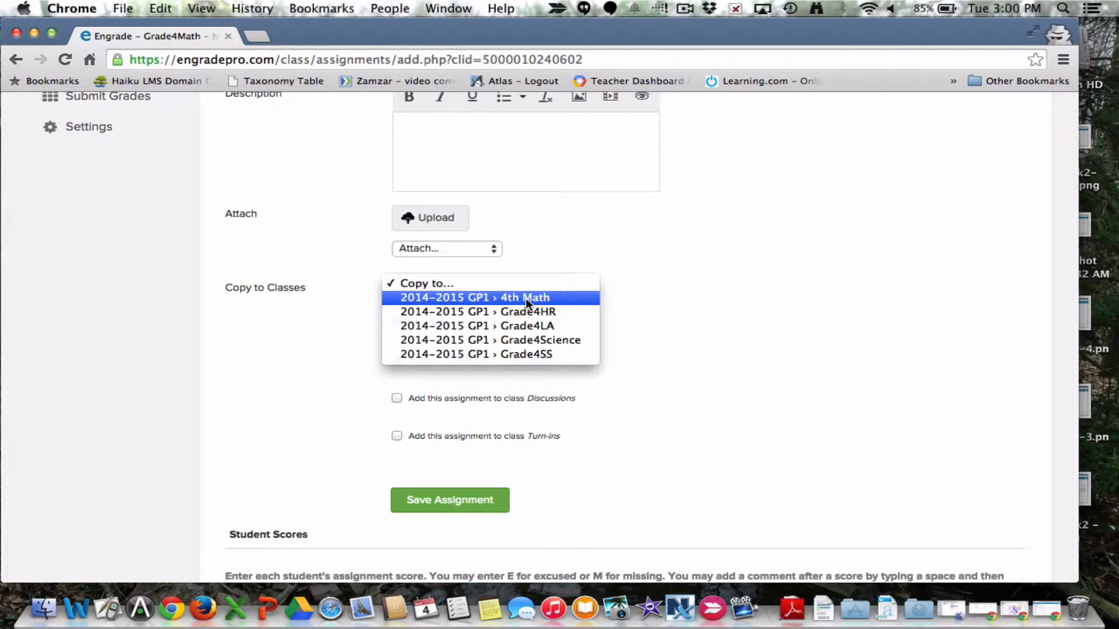
left_click(758, 314)
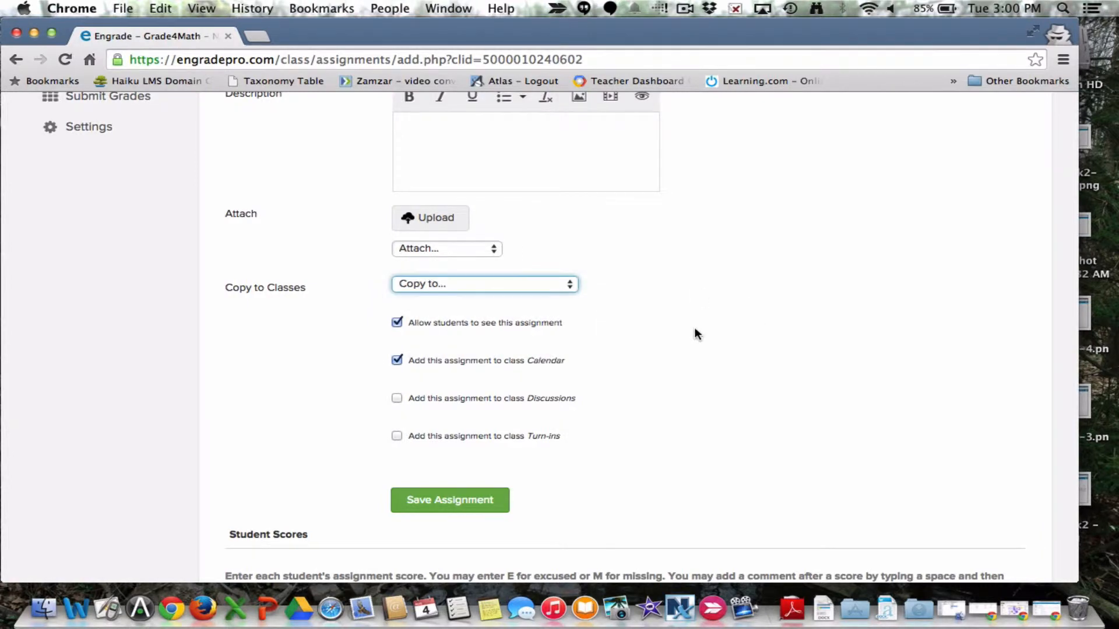
scroll(694, 329, "down", 3)
scroll(695, 329, "up", 2)
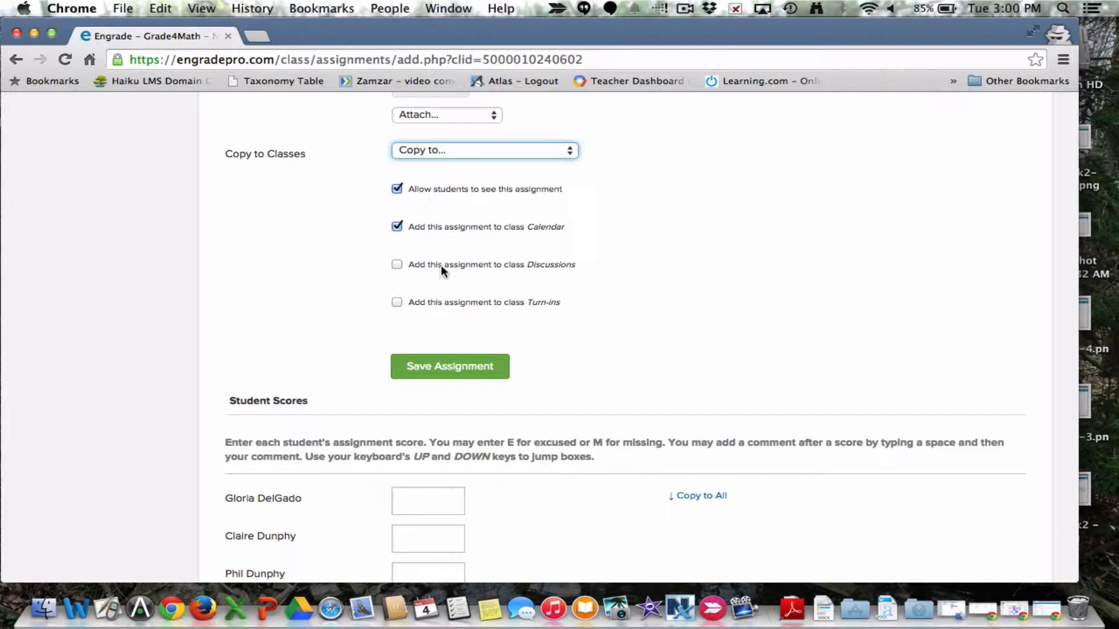
Step: Enter the student scores 20, 16, 17, 20, 14 and 15 in list order and save the assignment
scroll(623, 333, "down", 2)
scroll(621, 327, "down", 5)
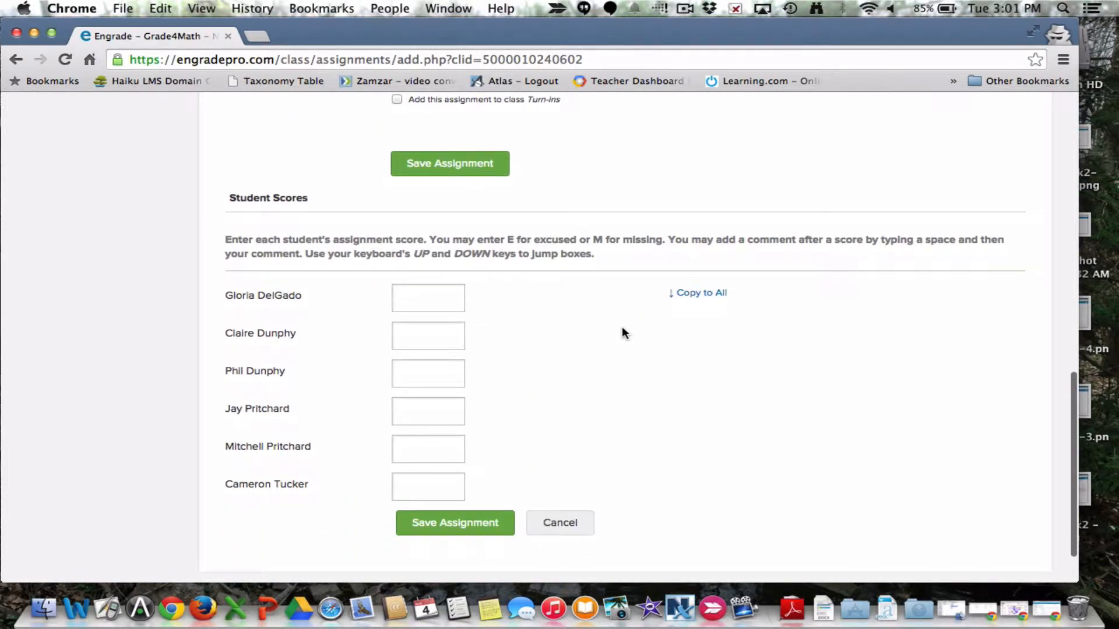
left_click(433, 295)
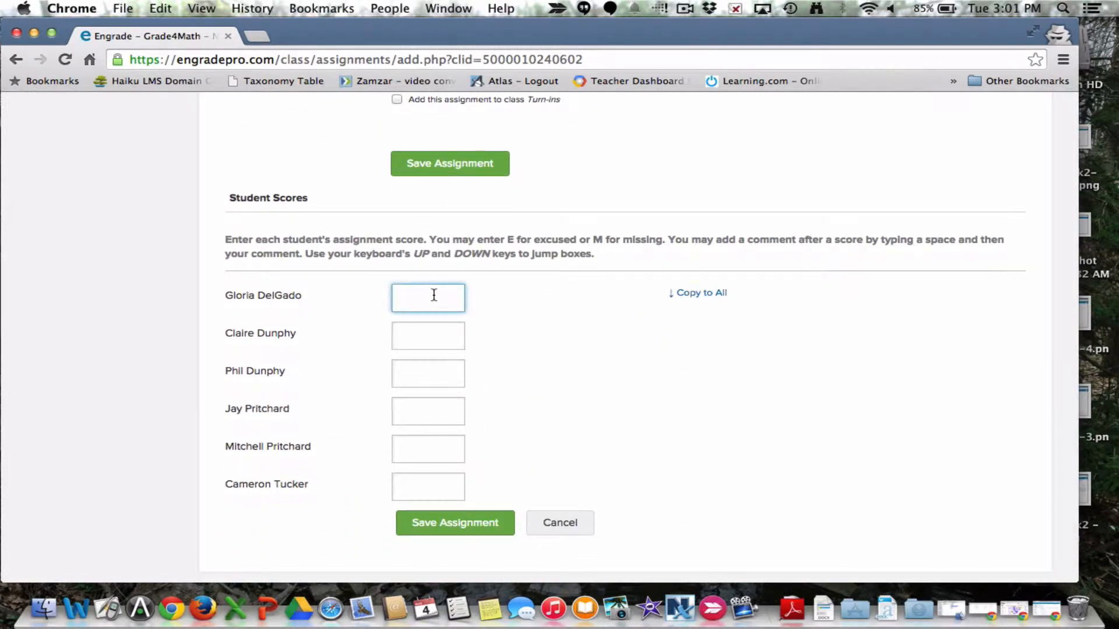
type("20")
key("Down")
type("16")
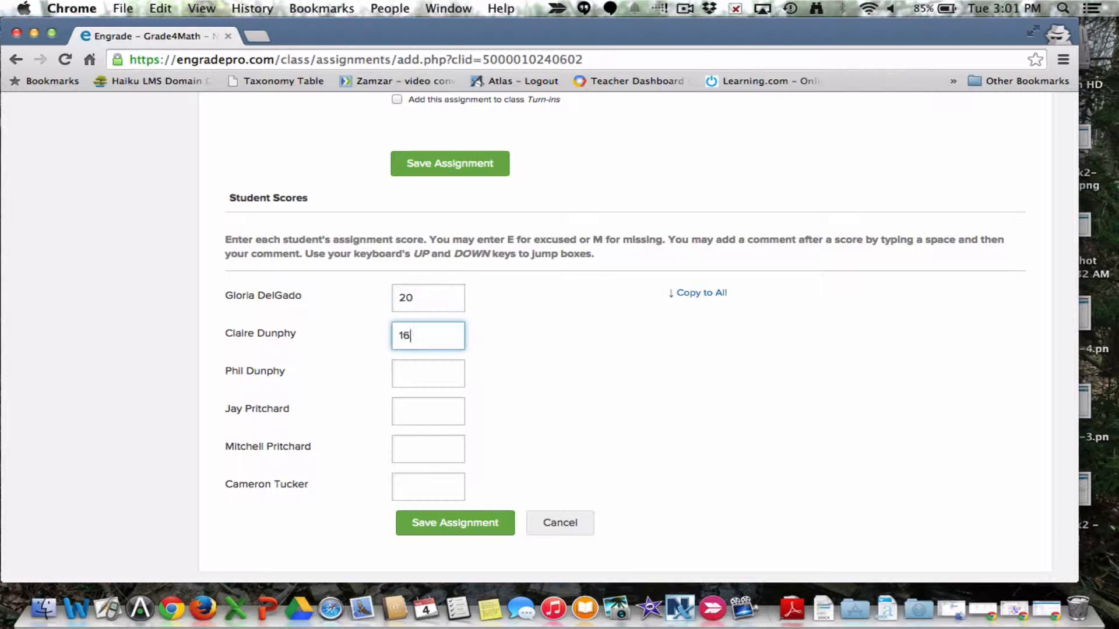
key("Down")
type("17")
key("Down")
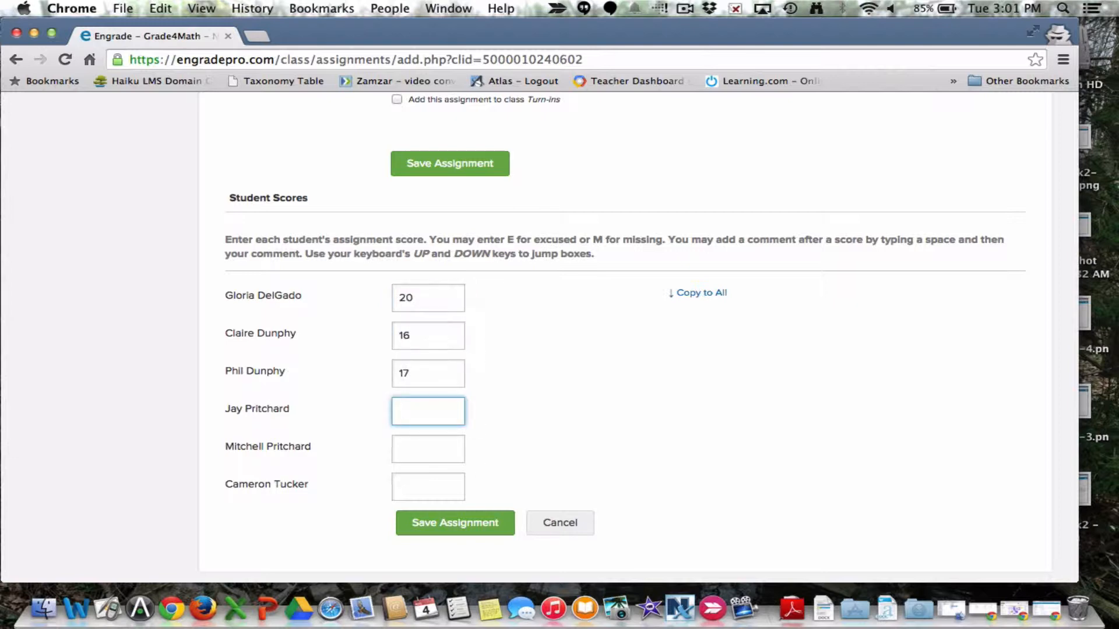
type("20")
key("Down")
type("14")
key("Down")
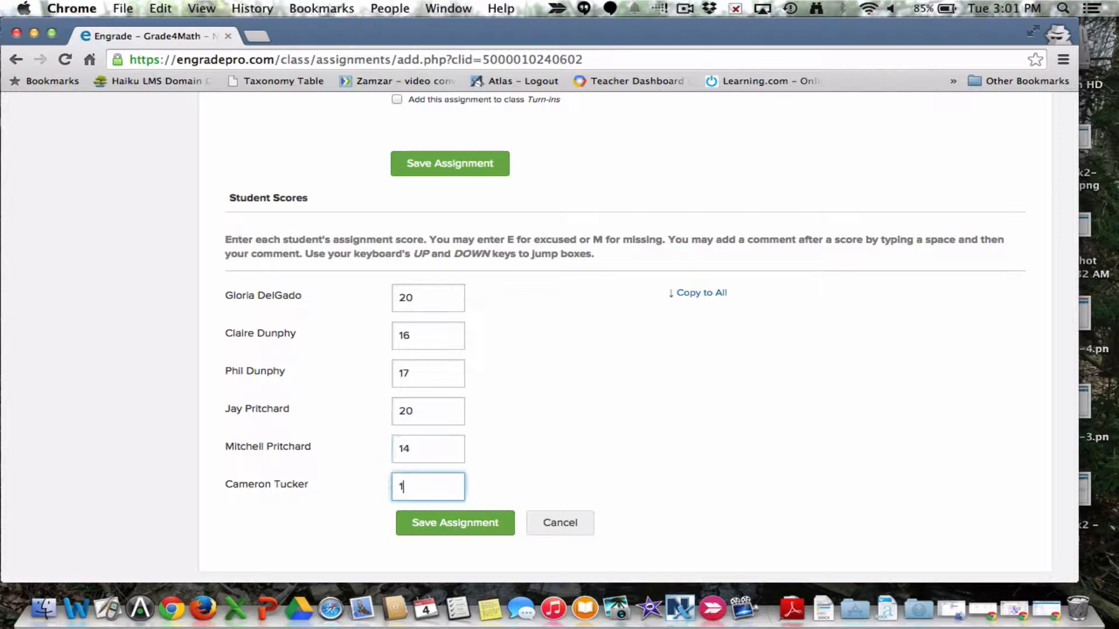
type("15")
left_click(436, 526)
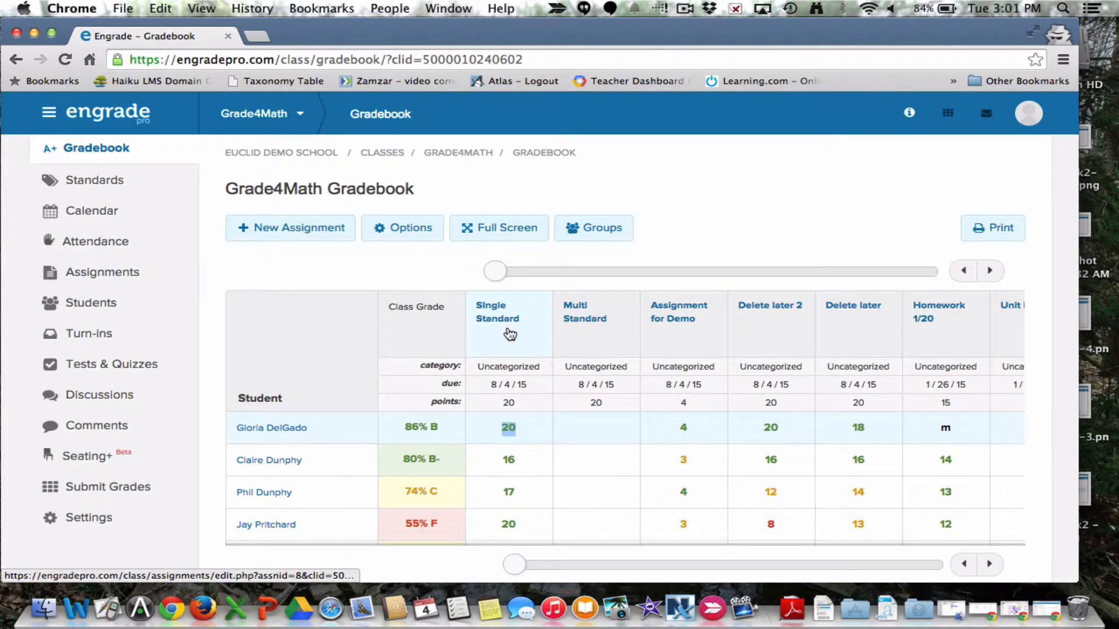
Step: Examine the new assignment's score column for all students in the Grade4Math gradebook
scroll(510, 334, "down", 1)
scroll(510, 334, "down", 5)
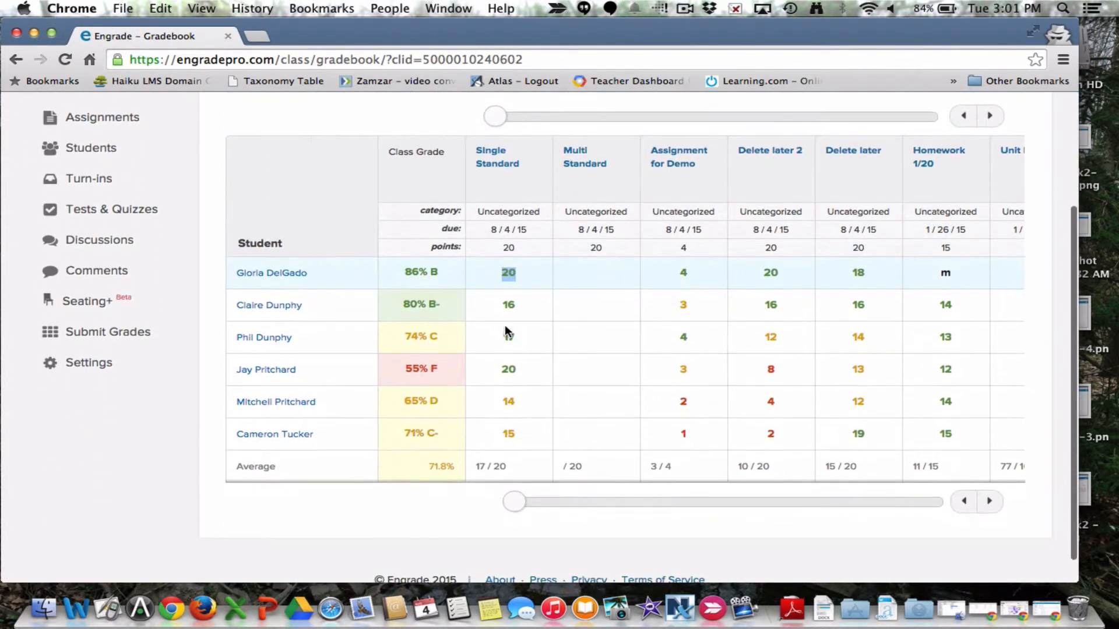
scroll(504, 326, "up", 1)
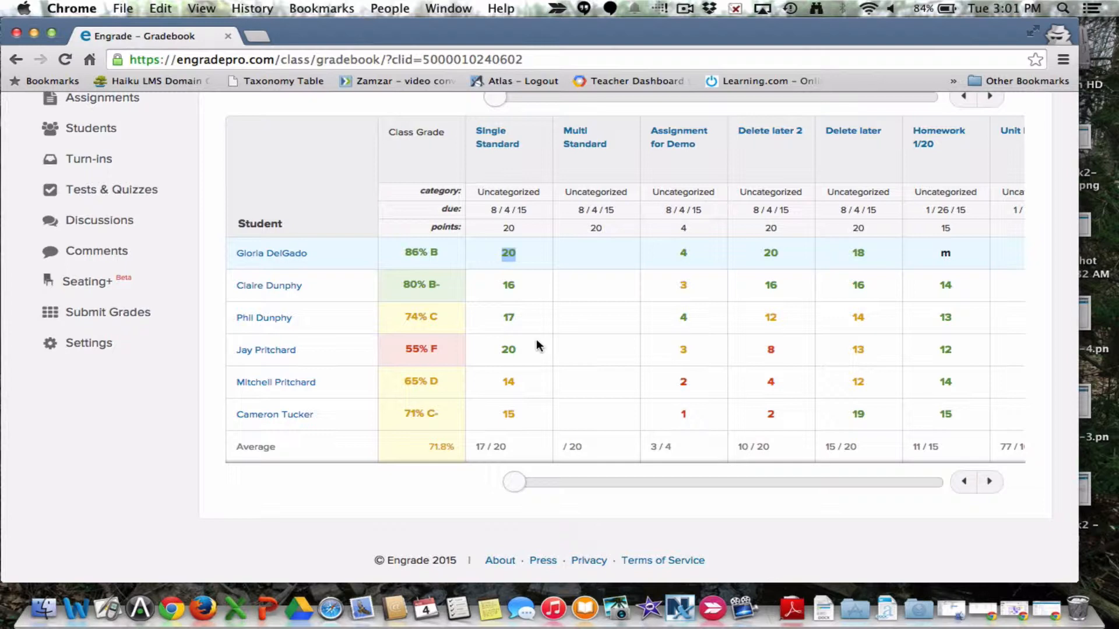
scroll(513, 335, "up", 2)
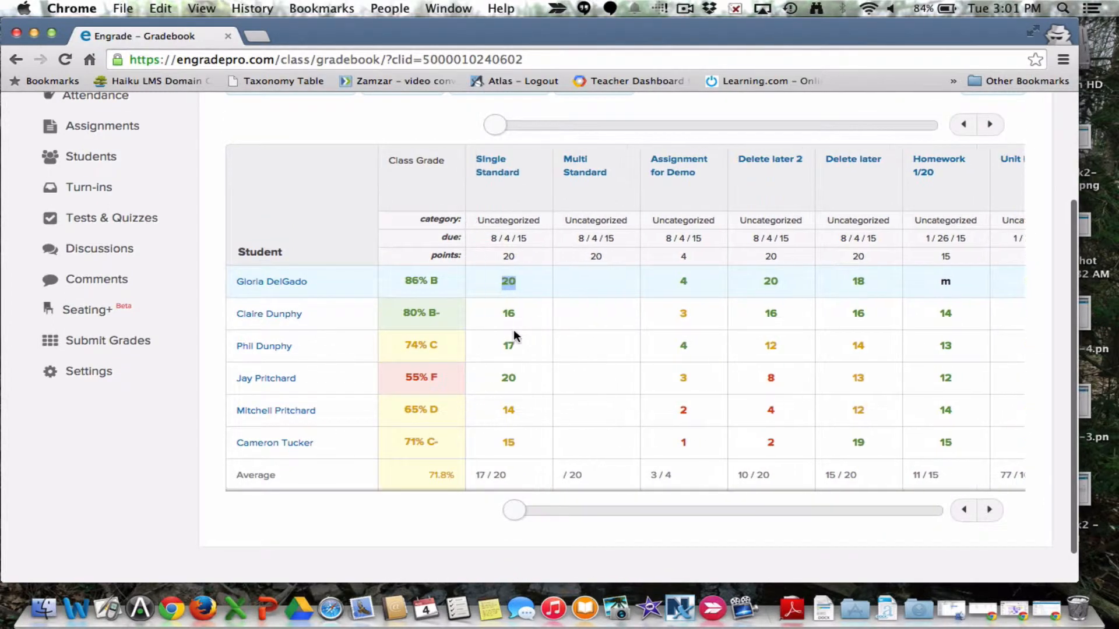
Step: Open the SIngle Standard assignment's standards scores and compare its point scores with the E.4m.1 scores out of 4
scroll(513, 335, "up", 3)
left_click(481, 217)
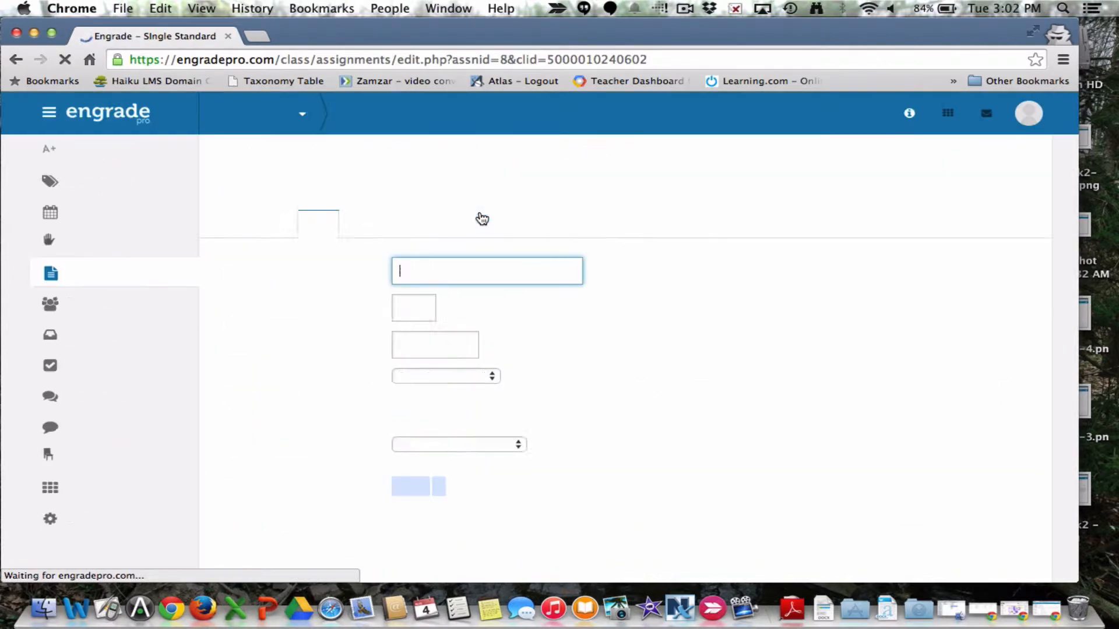
left_click(404, 233)
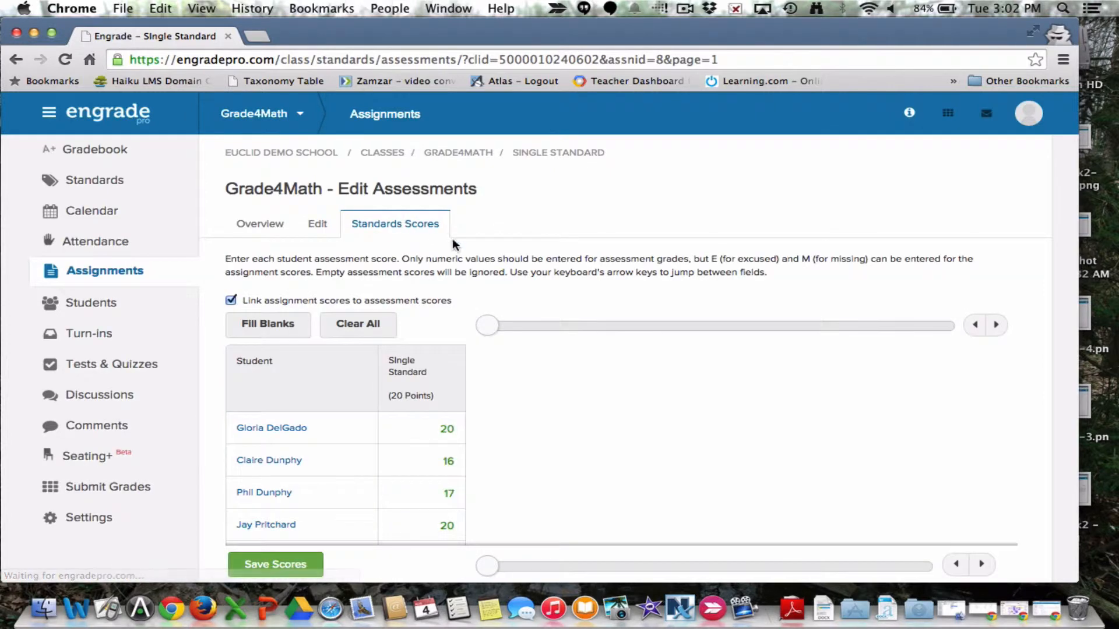
scroll(600, 355, "down", 1)
scroll(600, 355, "down", 5)
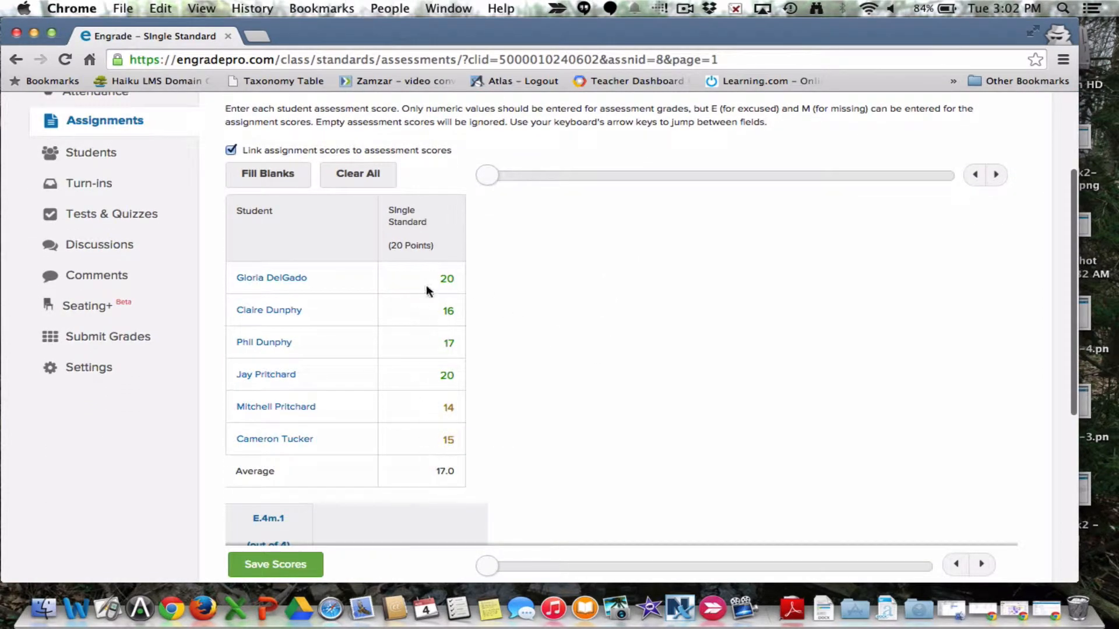
scroll(464, 398, "down", 1)
scroll(465, 398, "down", 10)
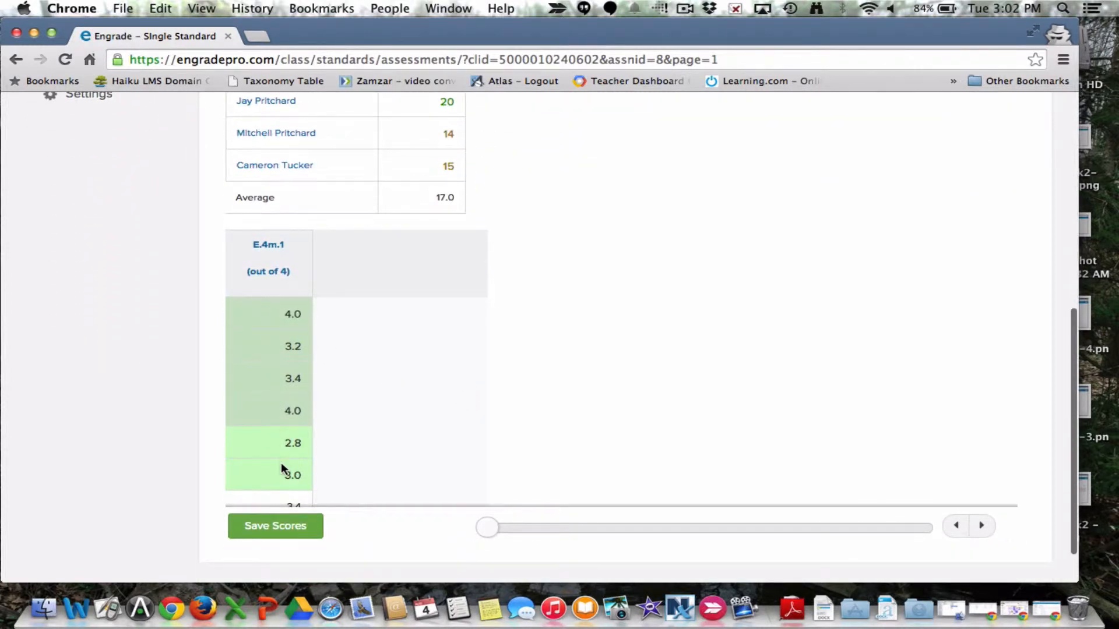
scroll(281, 462, "down", 2)
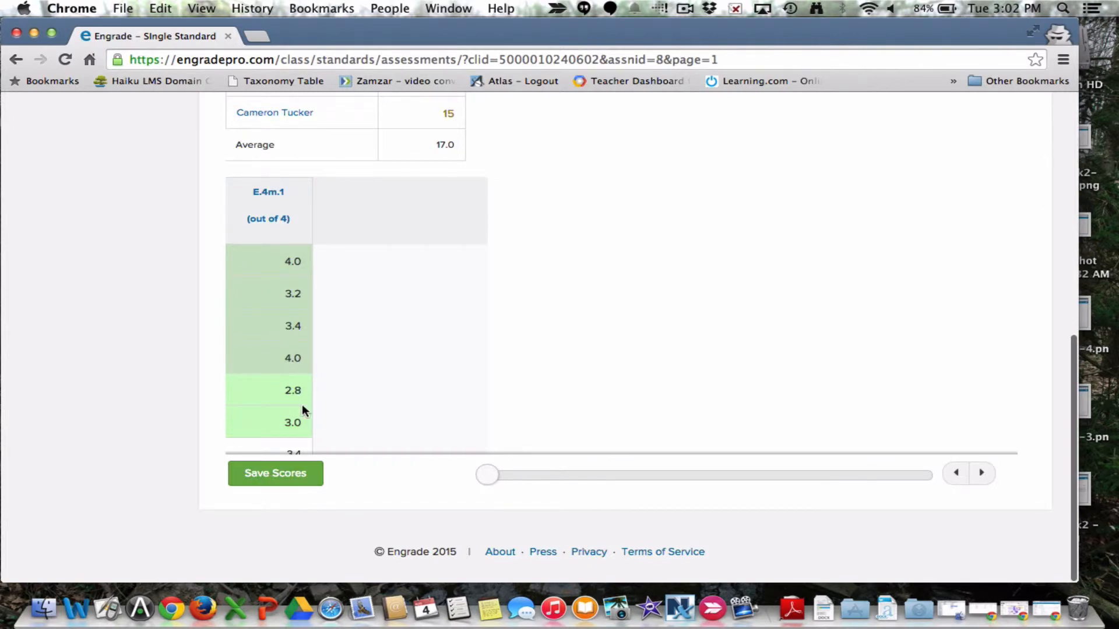
scroll(273, 407, "up", 5)
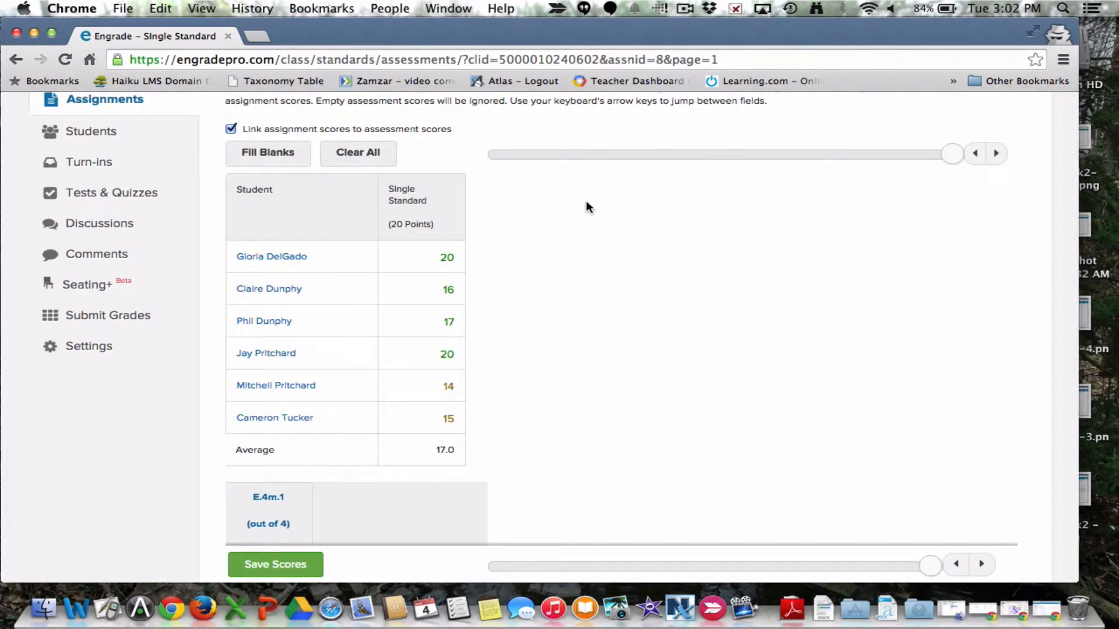
scroll(586, 206, "up", 5)
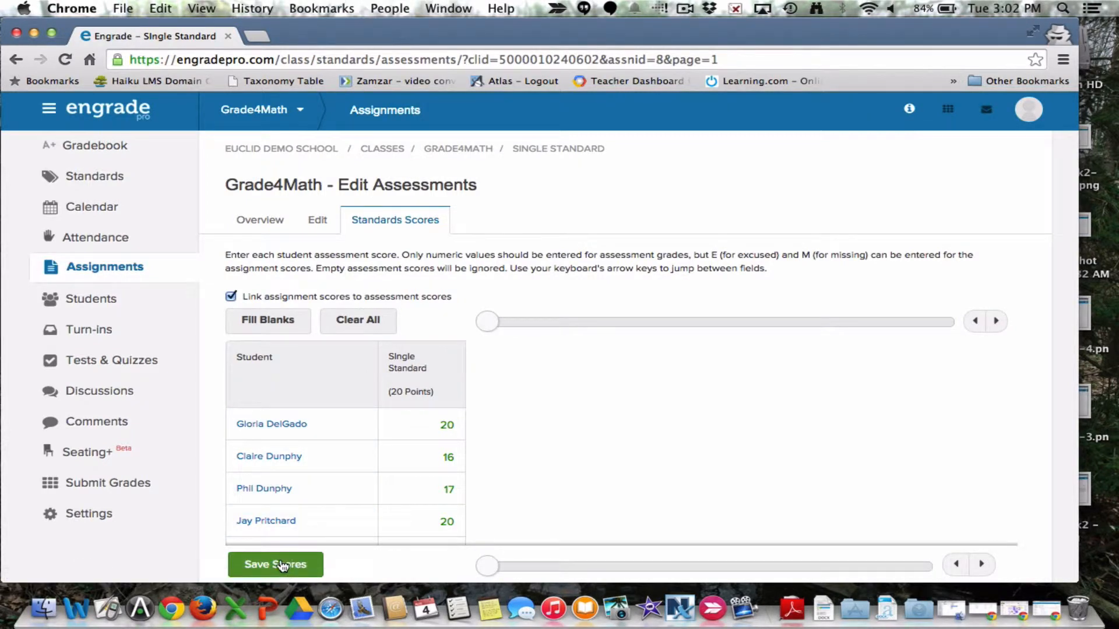
Step: Start a new Grade4Math assignment named Multi Standard 2 with 20 points possible, keeping the due date 08/04/2015
left_click(459, 150)
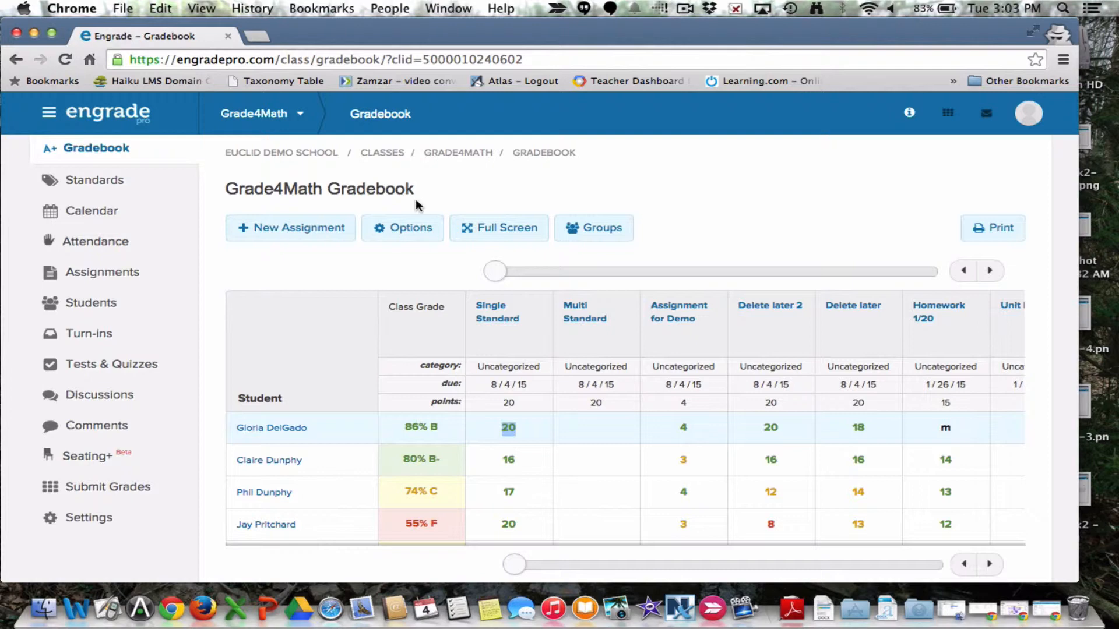
left_click(281, 233)
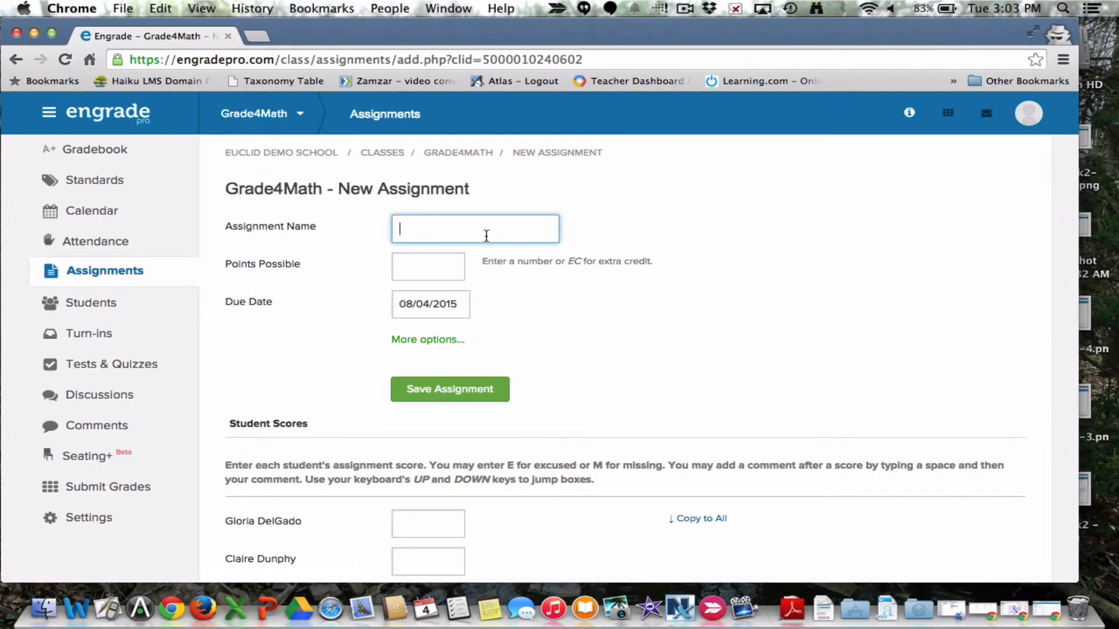
type("Multi Standard 2")
left_click(430, 262)
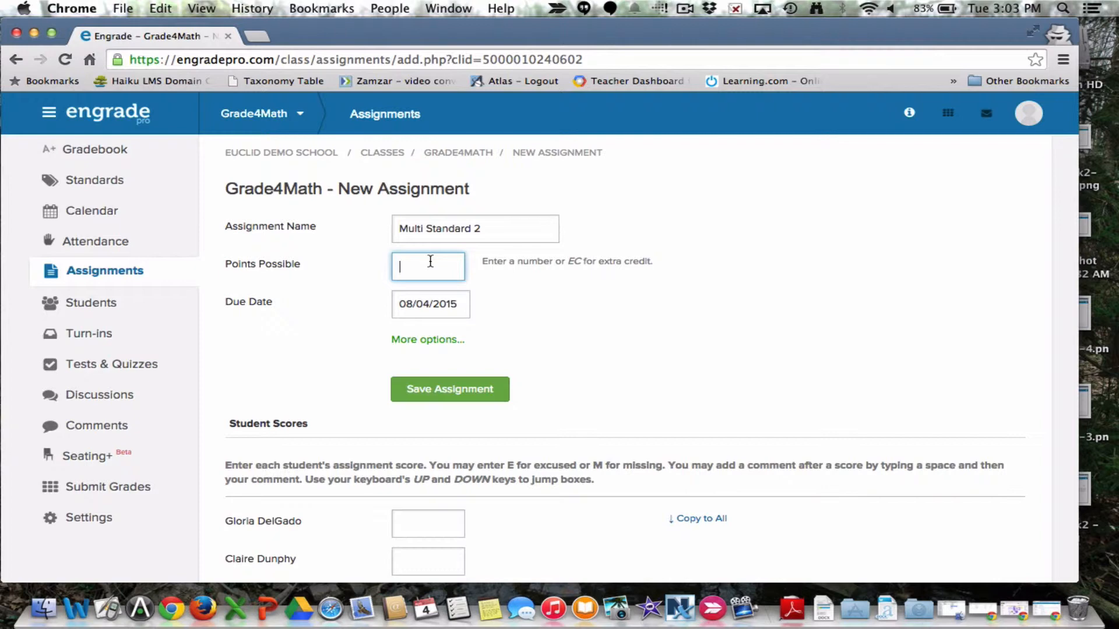
type("20")
left_click(446, 306)
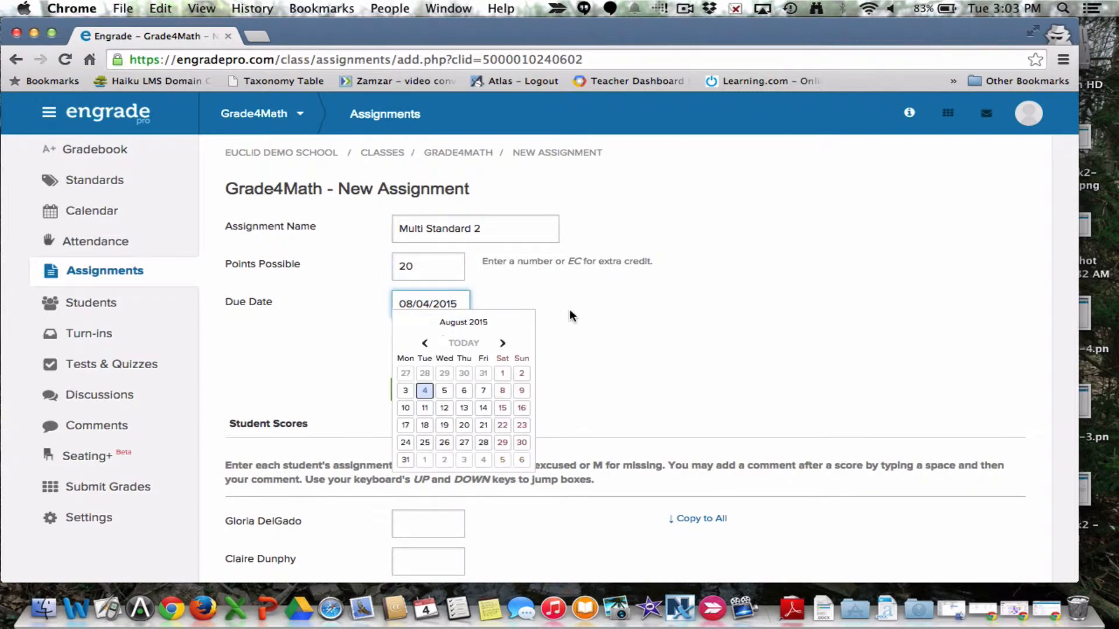
left_click(542, 319)
Step: Expand the assignment's additional options and use Euclid Standards K-5 as the standard set
left_click(442, 340)
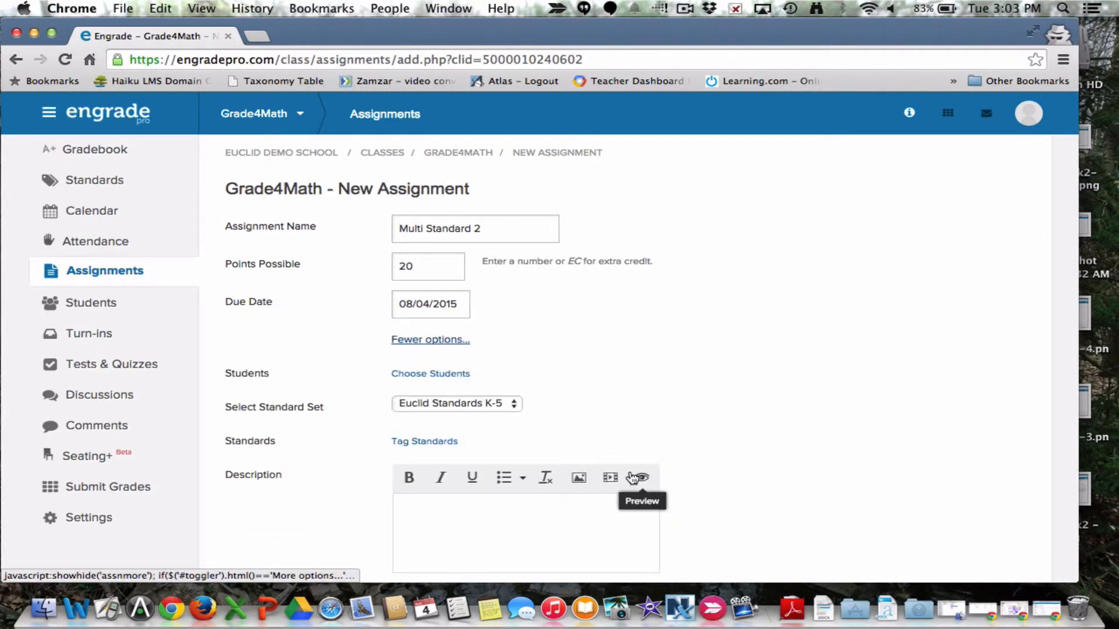
scroll(635, 483, "down", 2)
scroll(629, 471, "down", 1)
left_click(469, 318)
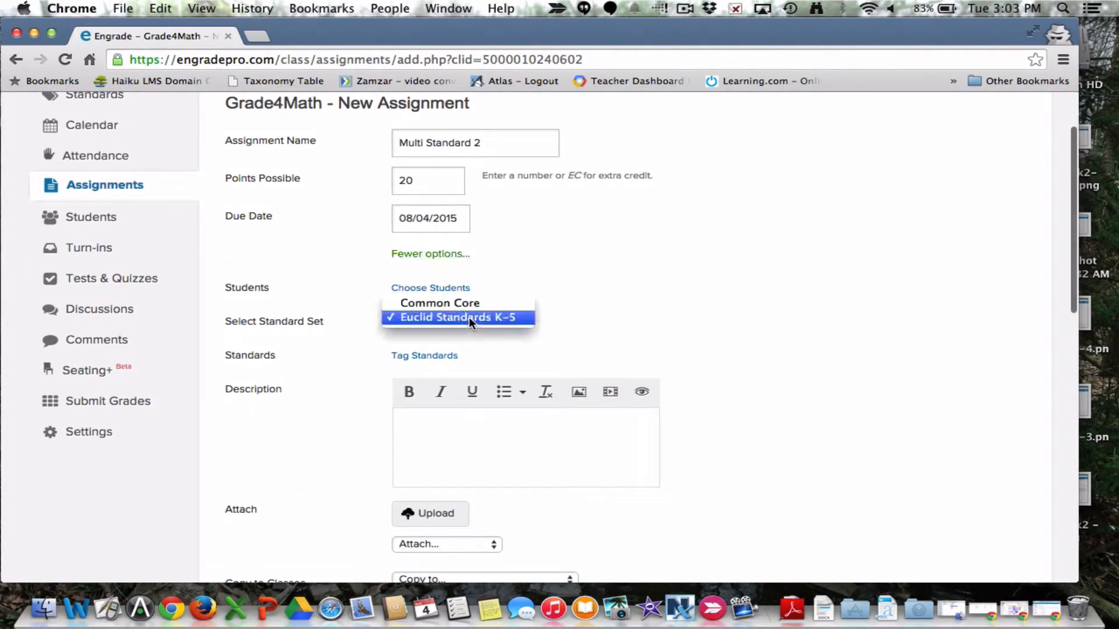
left_click(468, 318)
Step: Tag the assignment with the Mathematics standards E.4m.10, E.4m.11, E.4m.12, E.4m.2 and E.4m.3
left_click(424, 356)
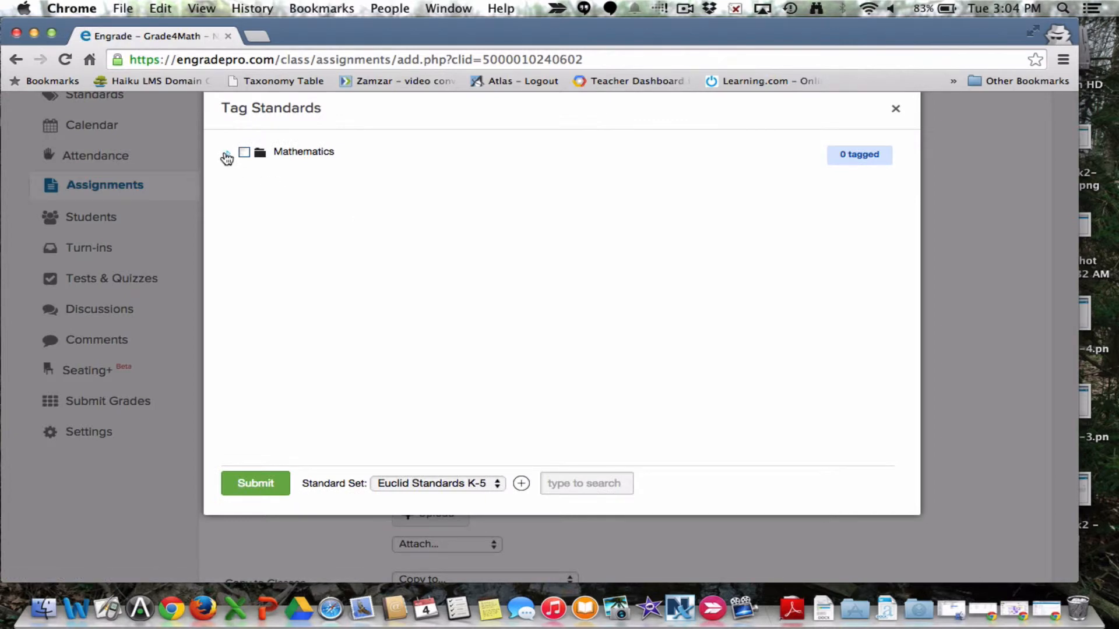
left_click(227, 155)
left_click(259, 187)
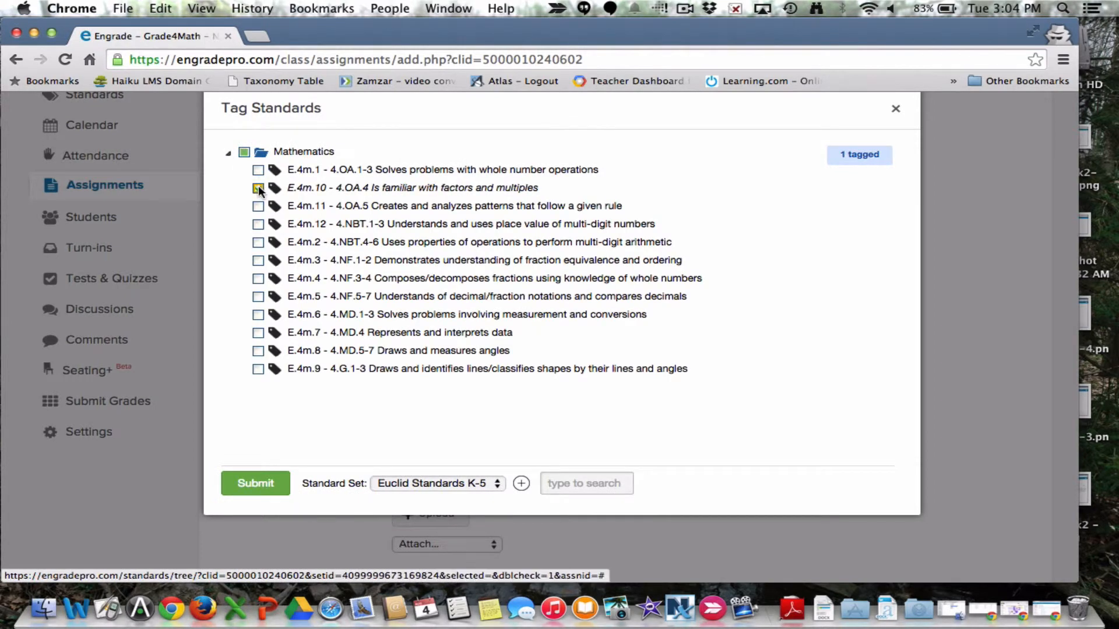
left_click(259, 206)
left_click(258, 225)
left_click(258, 243)
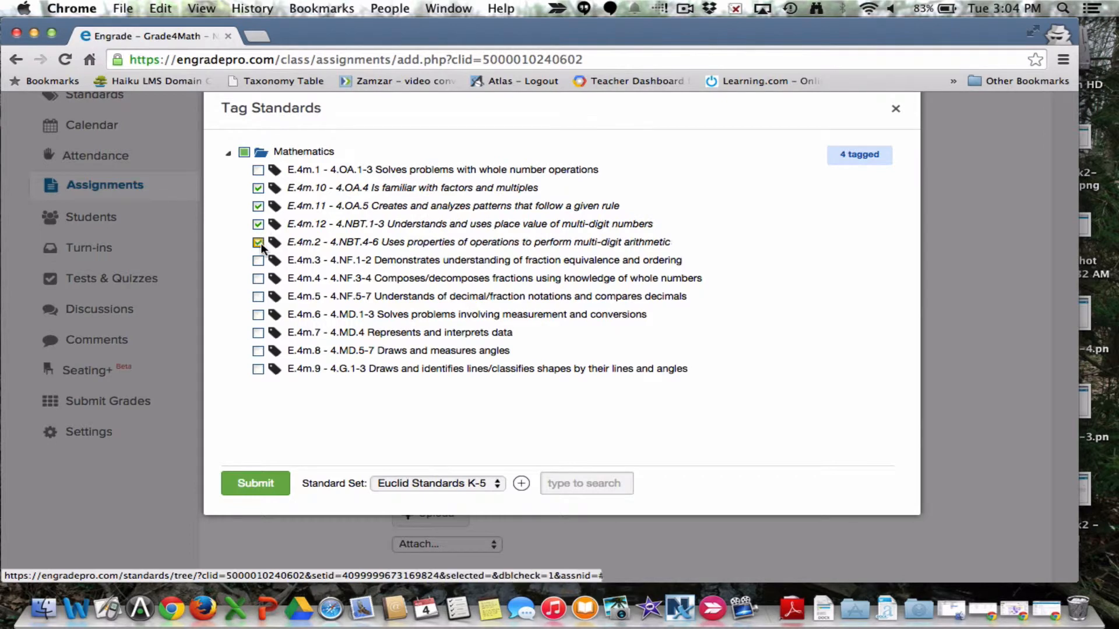
left_click(259, 261)
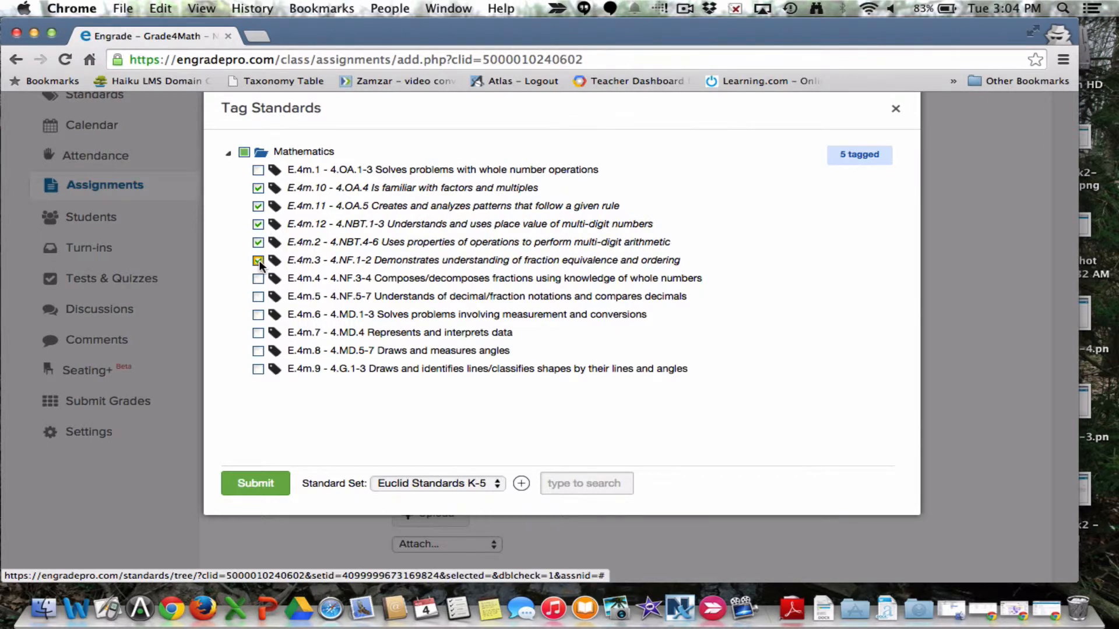
left_click(252, 486)
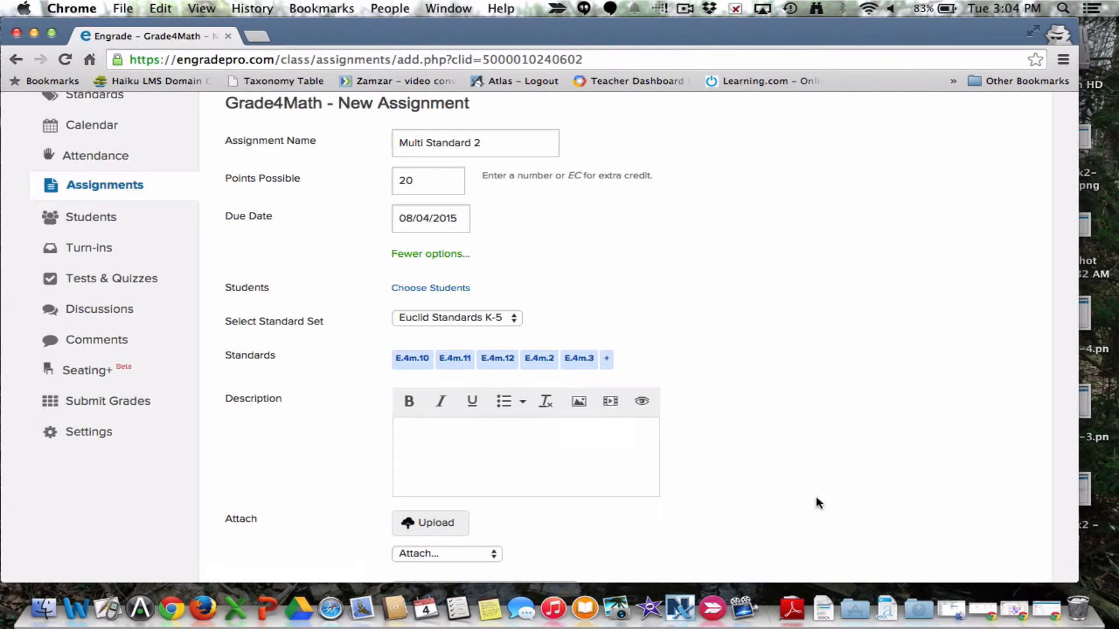
Step: Save the Multi Standard 2 assignment with its student scores left blank and the remaining options at their defaults
scroll(817, 499, "down", 5)
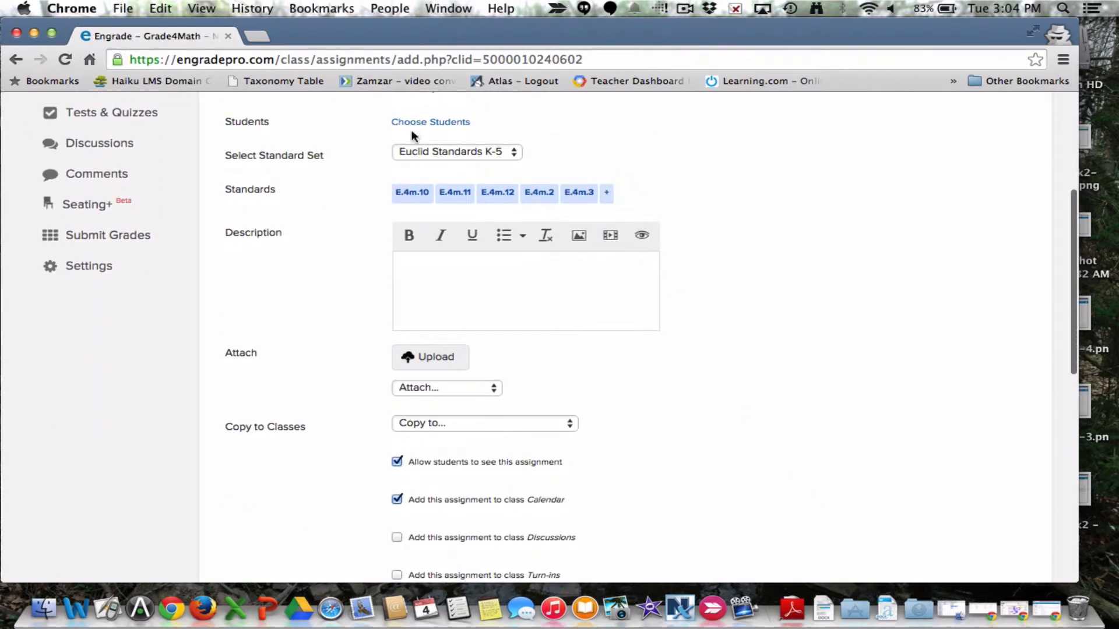
scroll(609, 356, "down", 7)
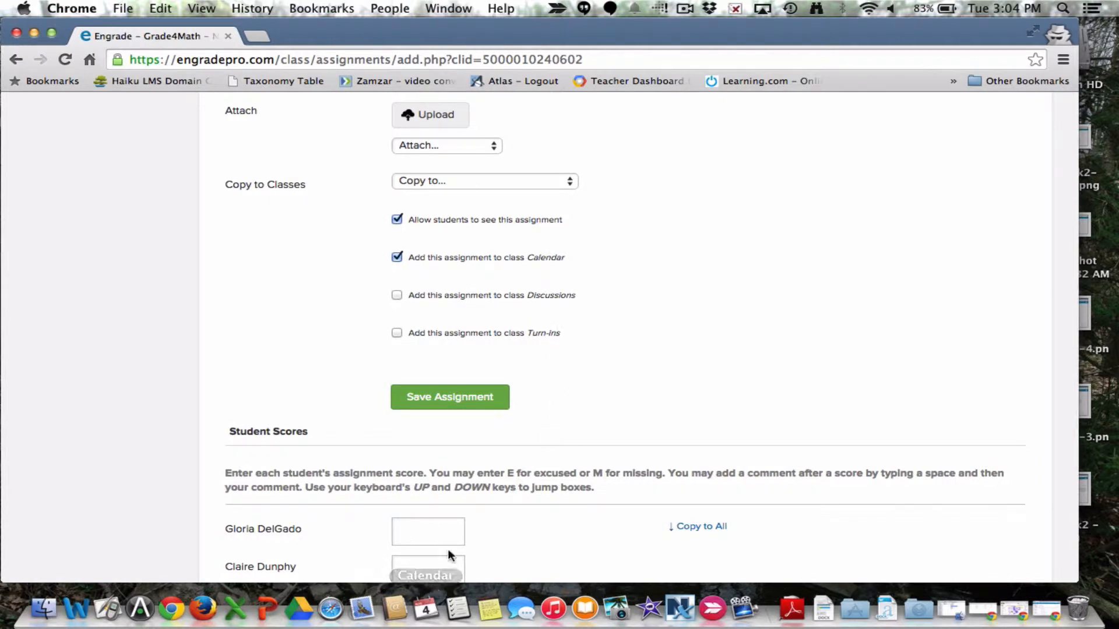
scroll(447, 553, "down", 2)
scroll(455, 557, "up", 1)
left_click(449, 362)
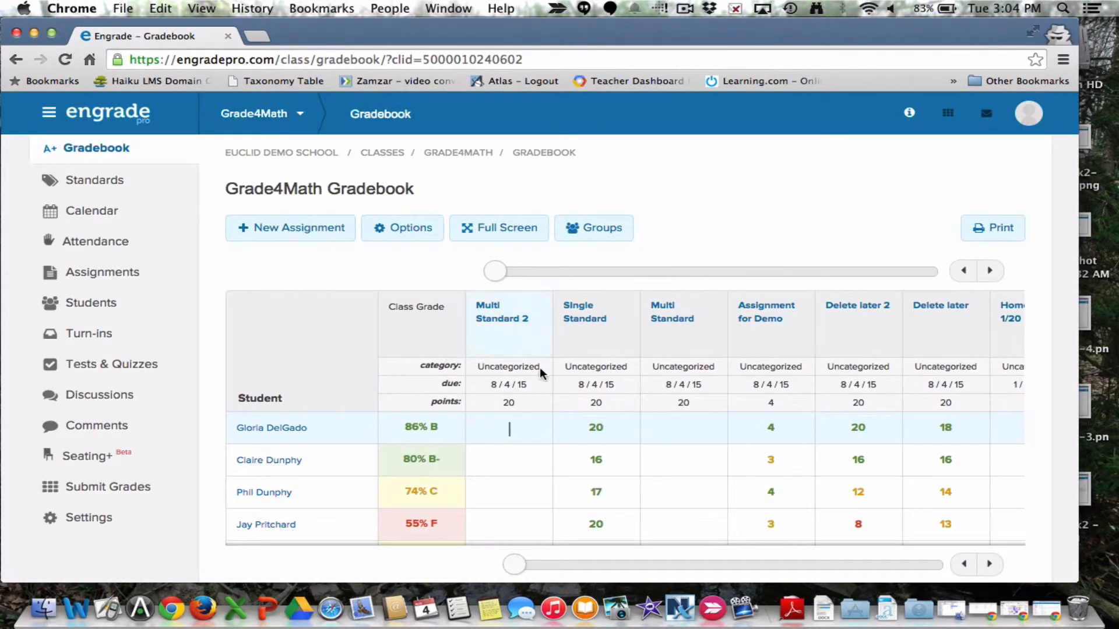
Step: Open the standards scores of the Multi Standard 2 assignment from the gradebook
scroll(532, 436, "down", 4)
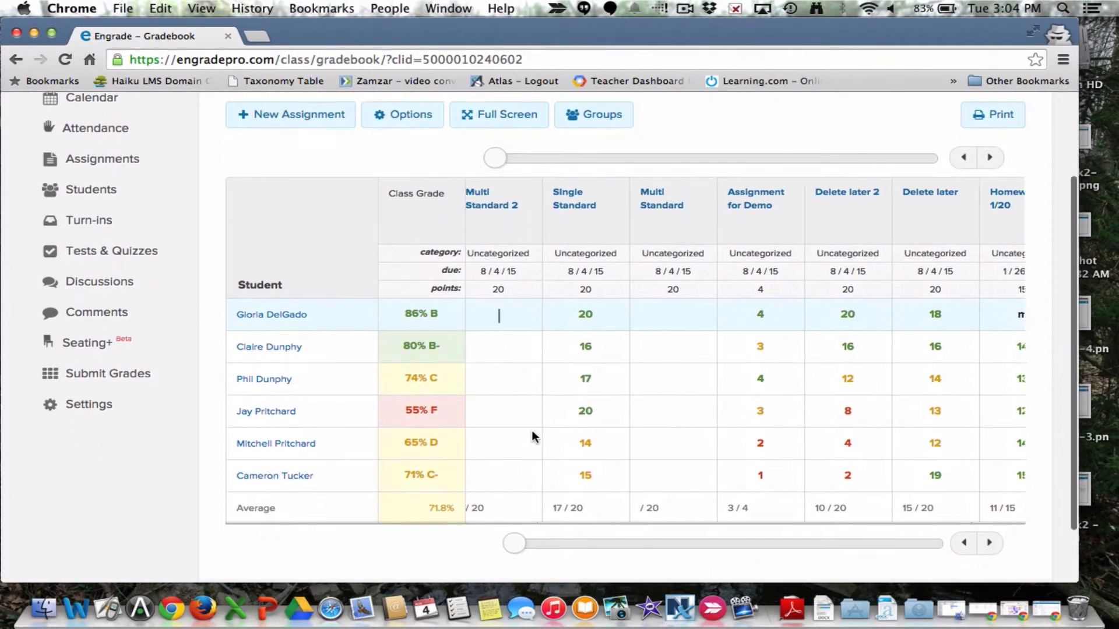
scroll(462, 442, "up", 1)
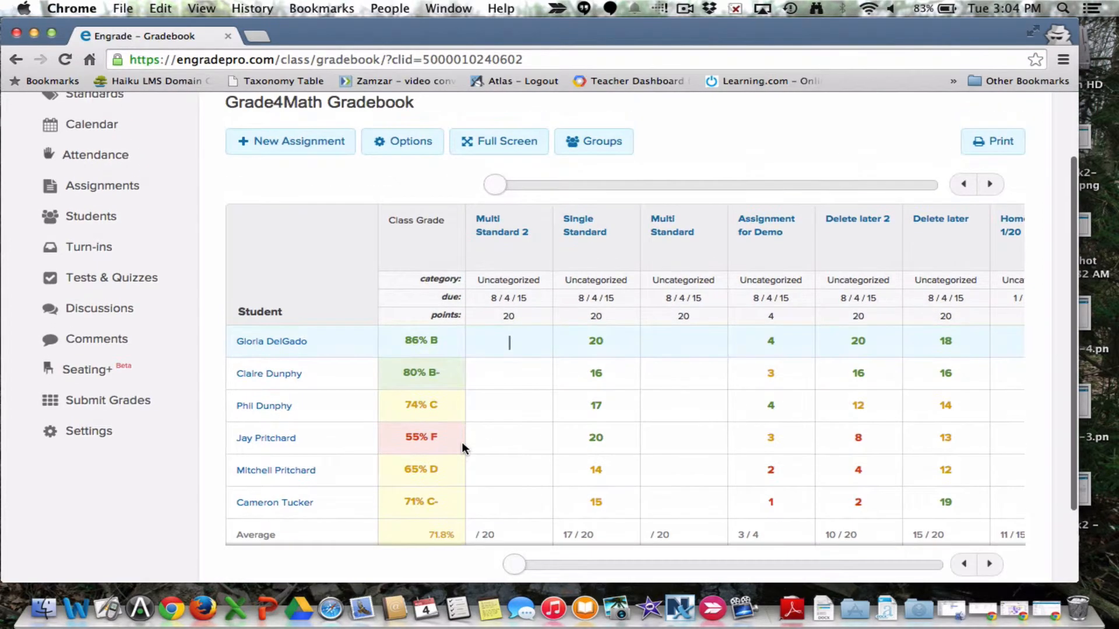
scroll(411, 493, "up", 1)
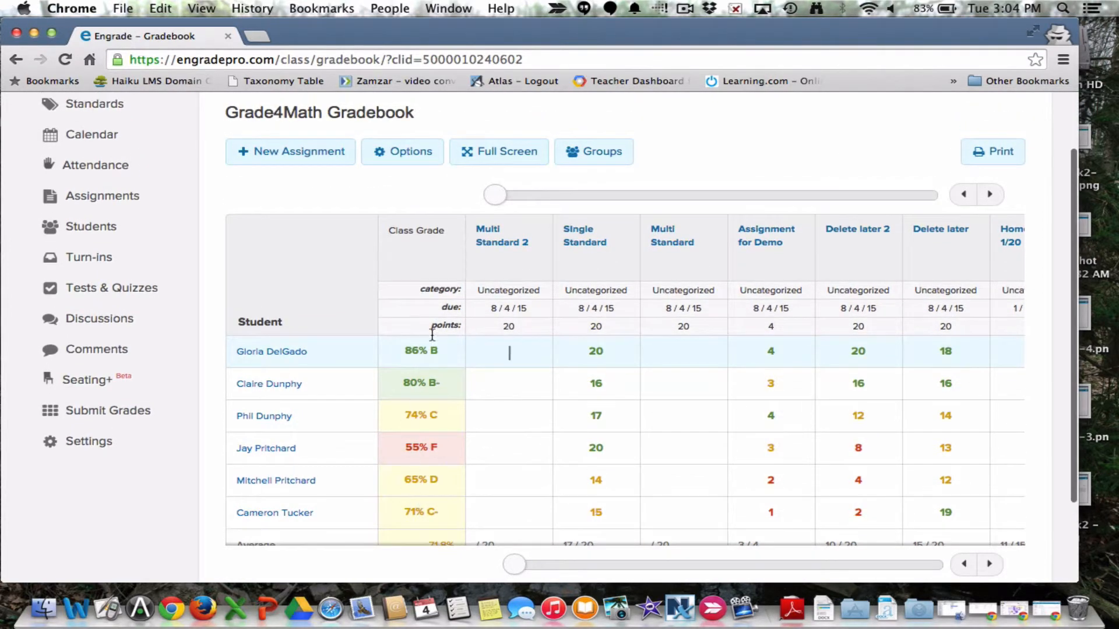
left_click(506, 245)
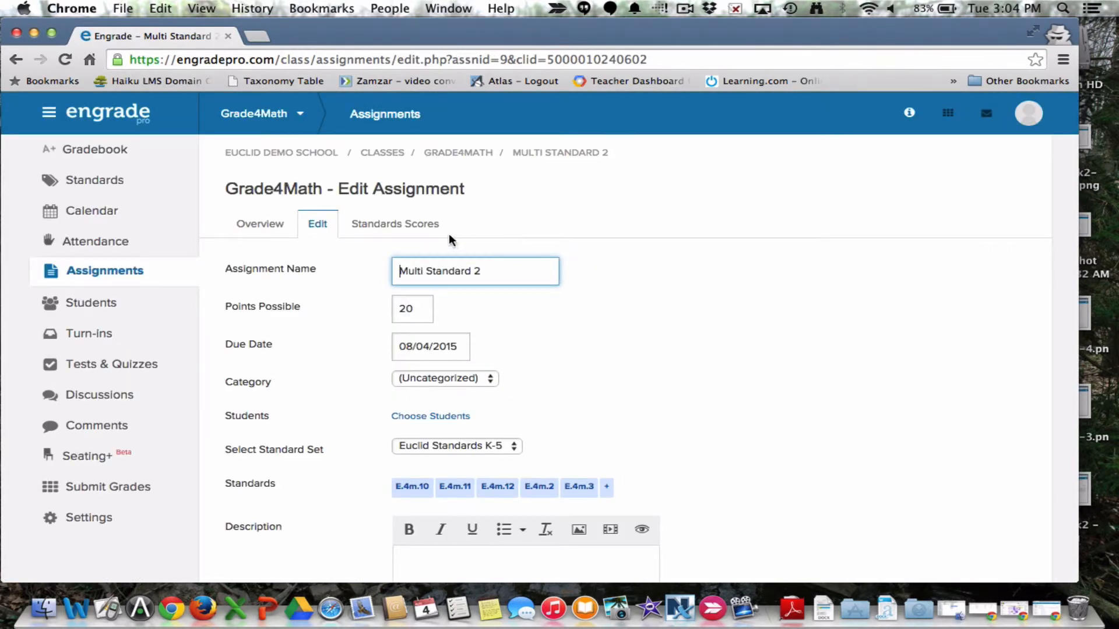
left_click(407, 227)
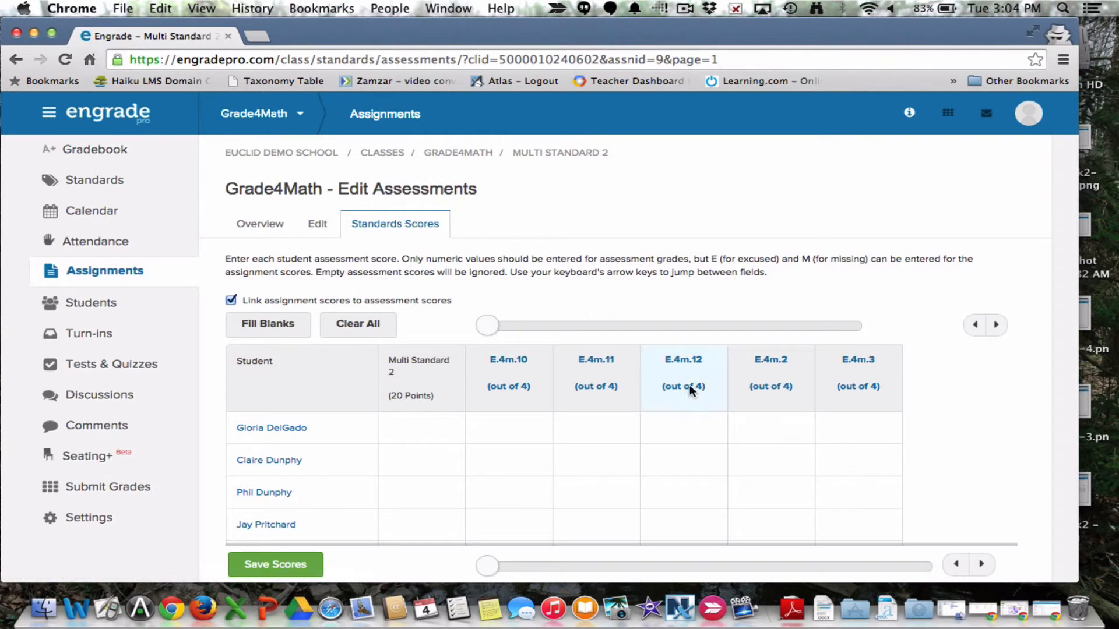
Step: Enter the Multi Standard 2 point scores 16, 12, 20, 10, 9 and 2 for the students in list order
scroll(691, 423, "down", 2)
scroll(689, 423, "down", 1)
scroll(689, 423, "down", 2)
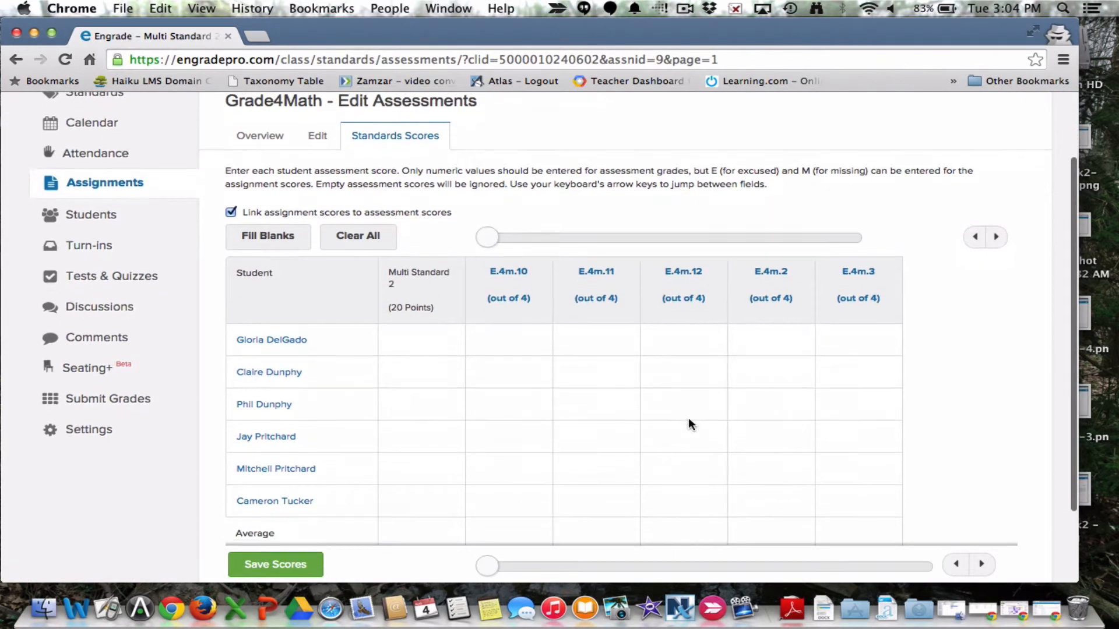
scroll(690, 425, "down", 3)
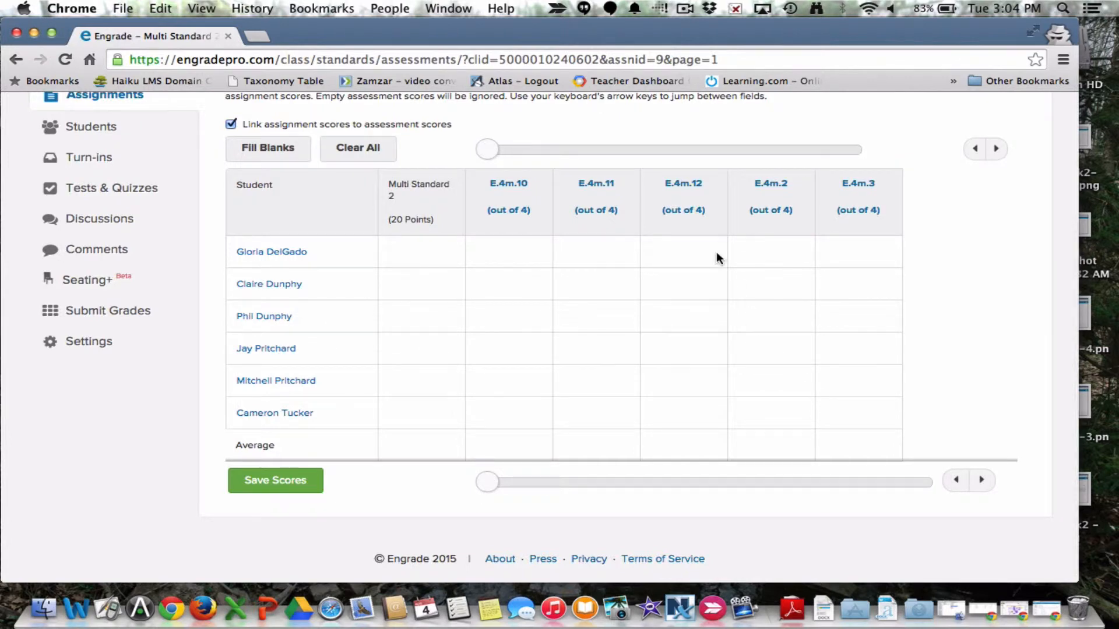
left_click(433, 256)
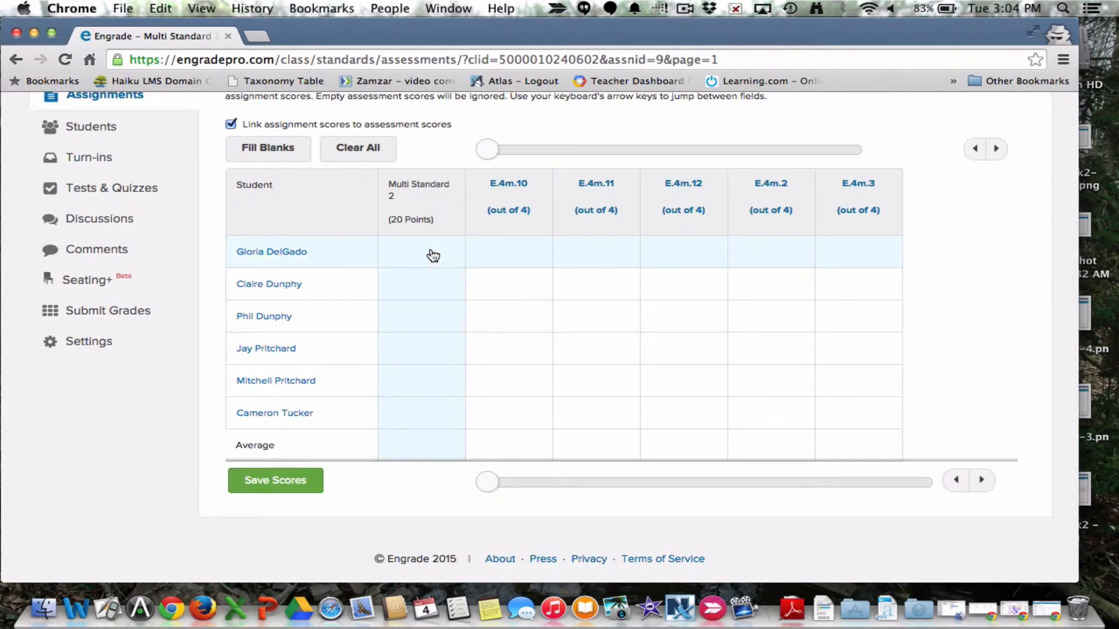
type("16")
key("Return")
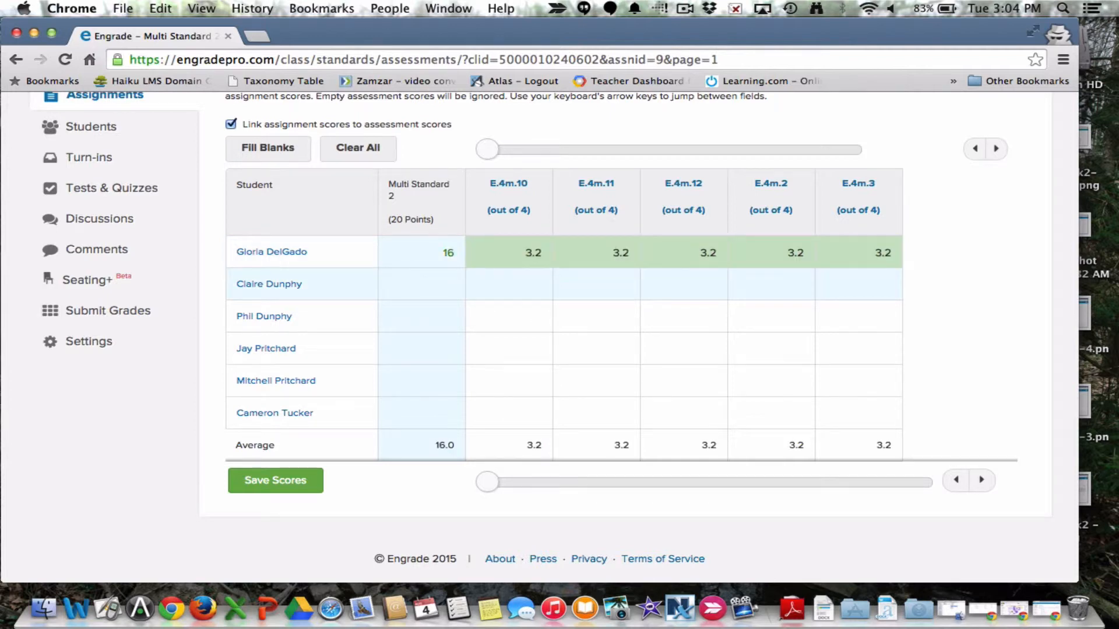
type("12")
key("Return")
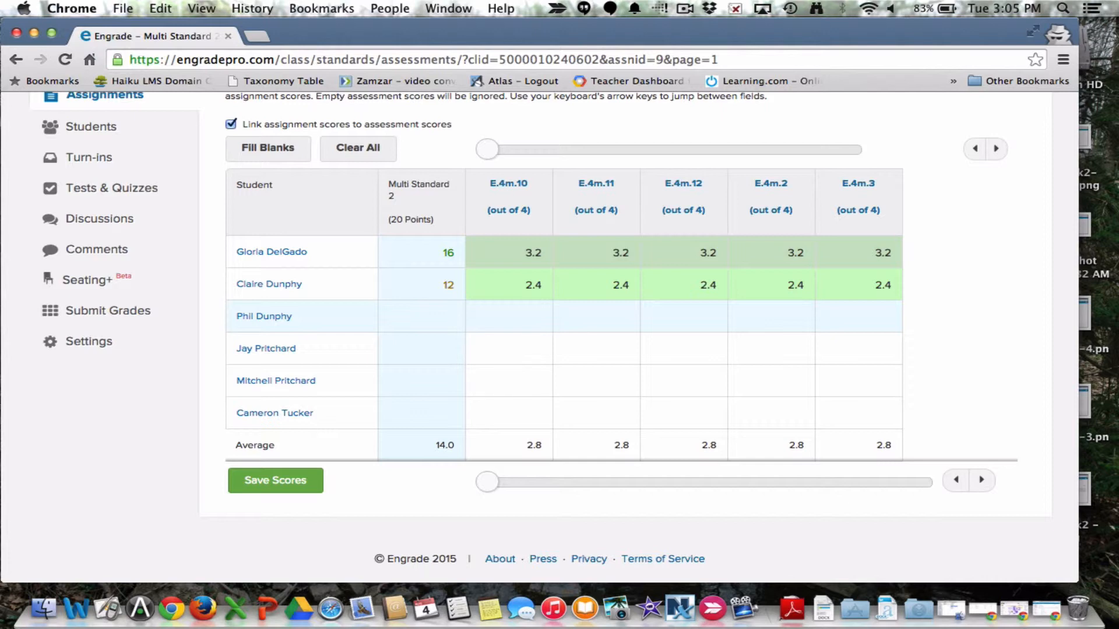
type("20")
key("Down")
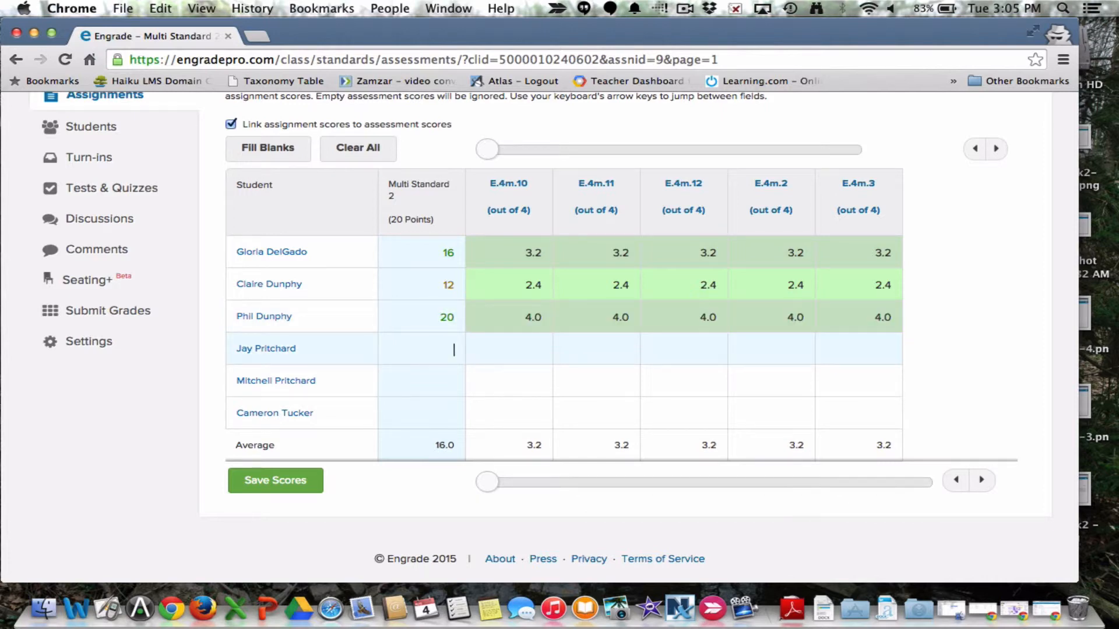
type("10")
key("Down")
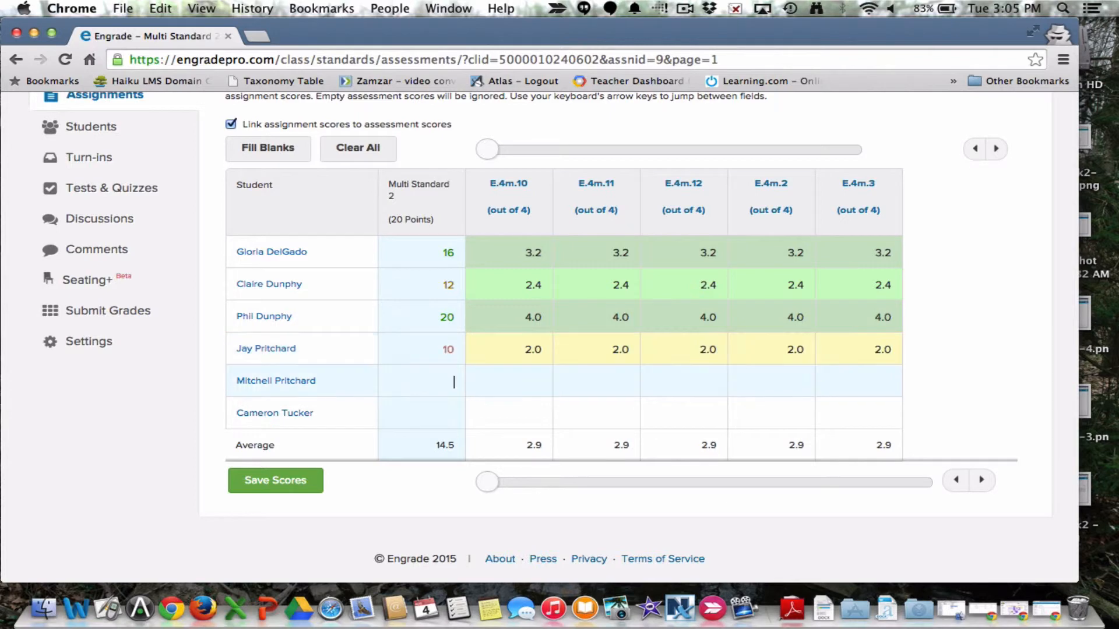
type("9")
key("Down")
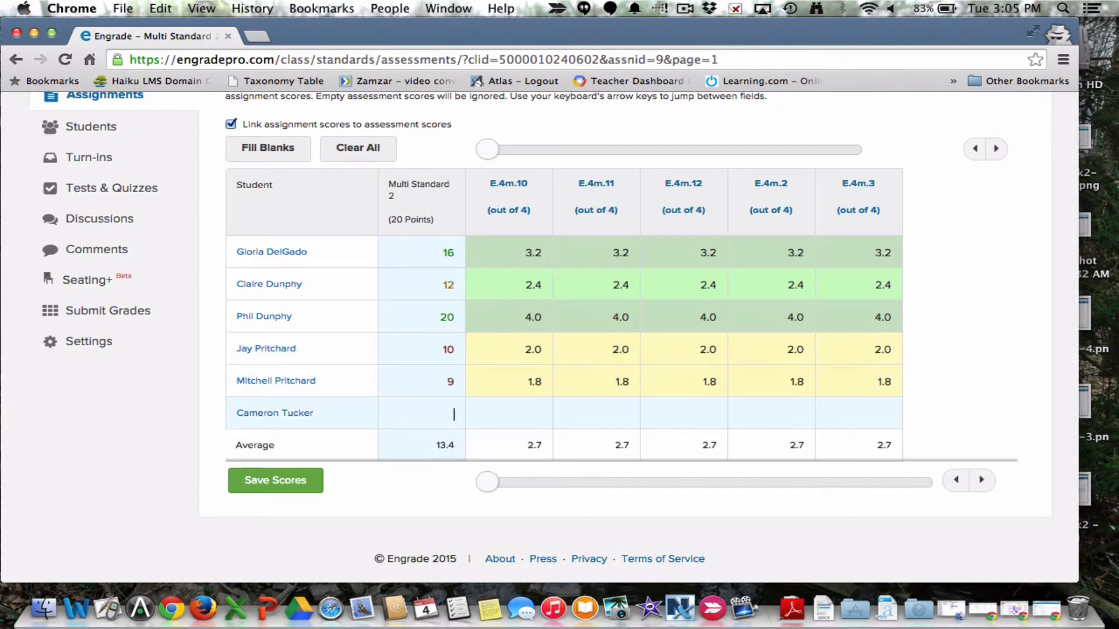
type("2")
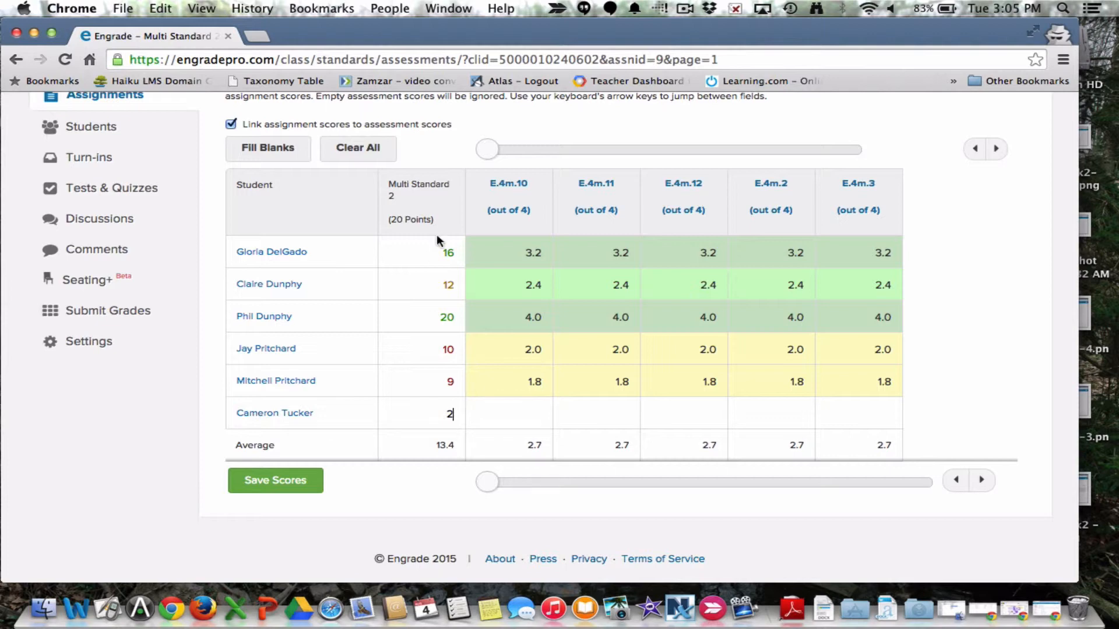
left_click(498, 372)
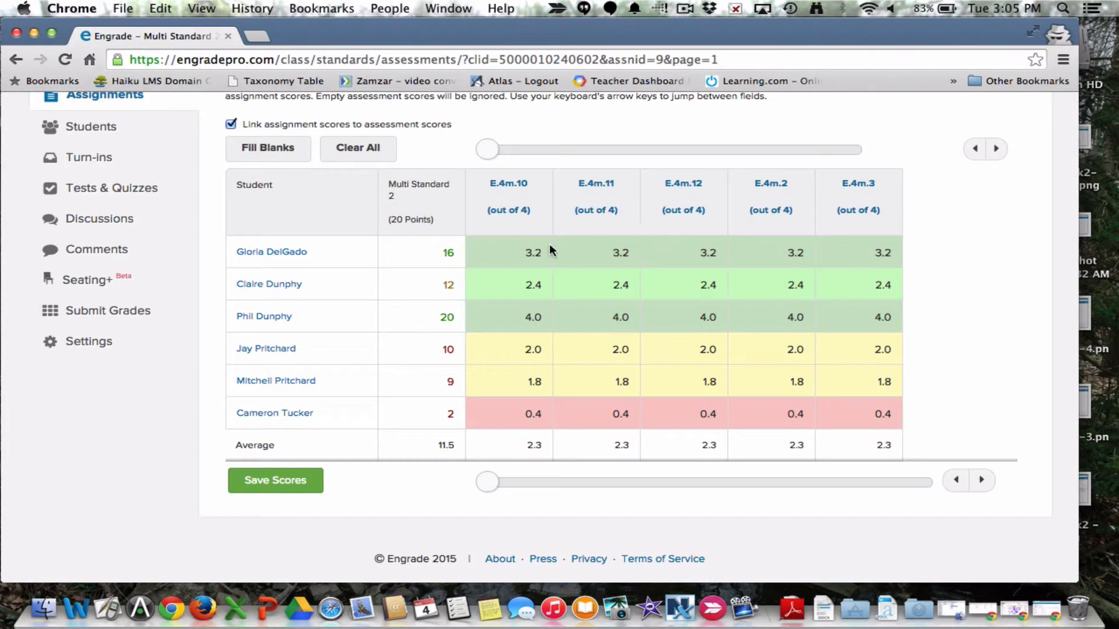
Step: Override the first listed student's standards scores with 4 for E.4m.10 and 2 for E.4m.11
left_click(539, 257)
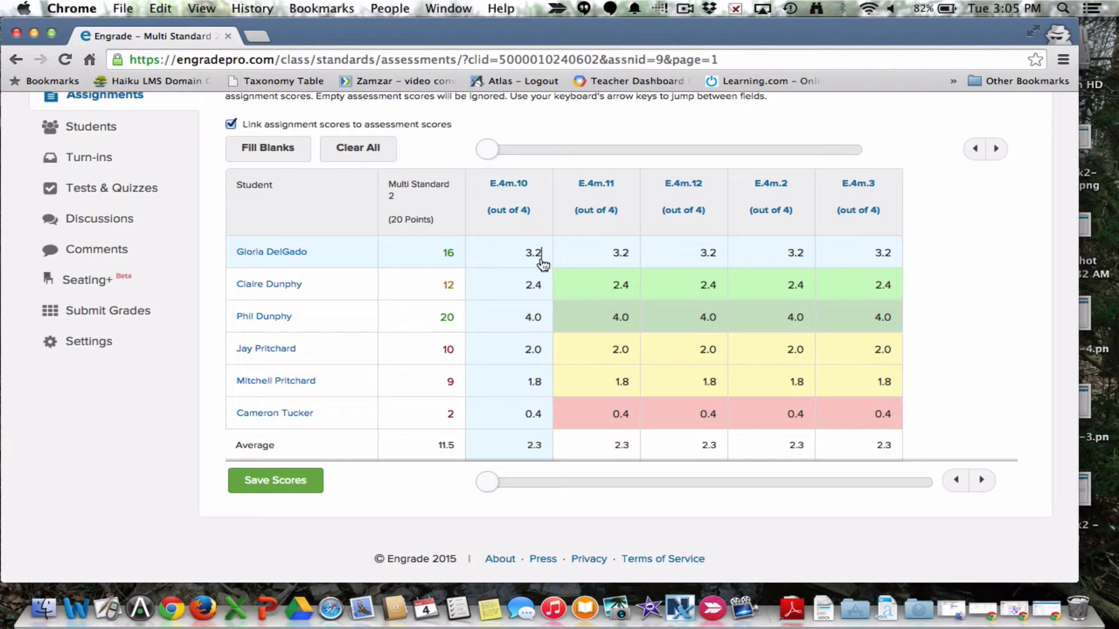
key("BackSpace")
key("BackSpace")
key("BackSpace")
type("4")
left_click(621, 259)
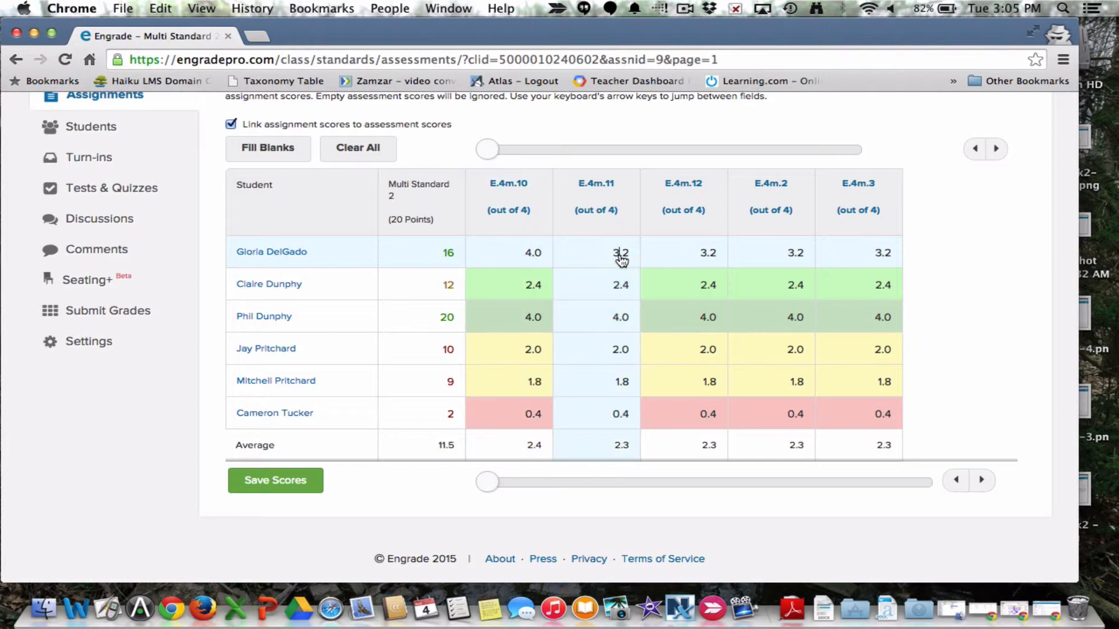
key("BackSpace")
key("BackSpace")
key("BackSpace")
type("2")
Step: Set the first listed student's E.4m.3 score to 3
left_click(790, 254)
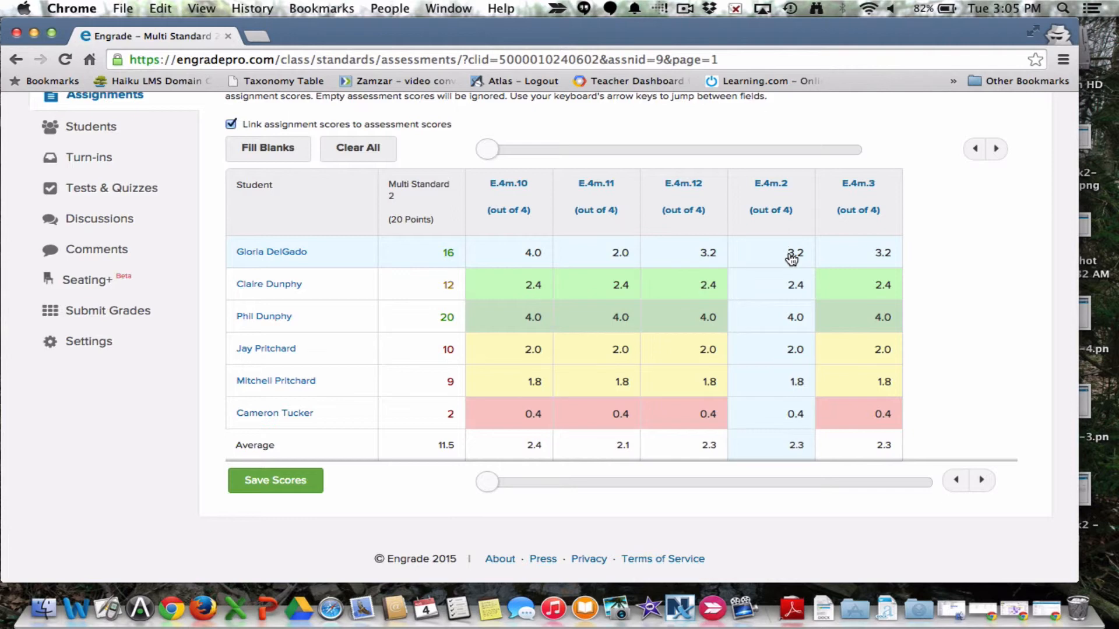
left_click(887, 255)
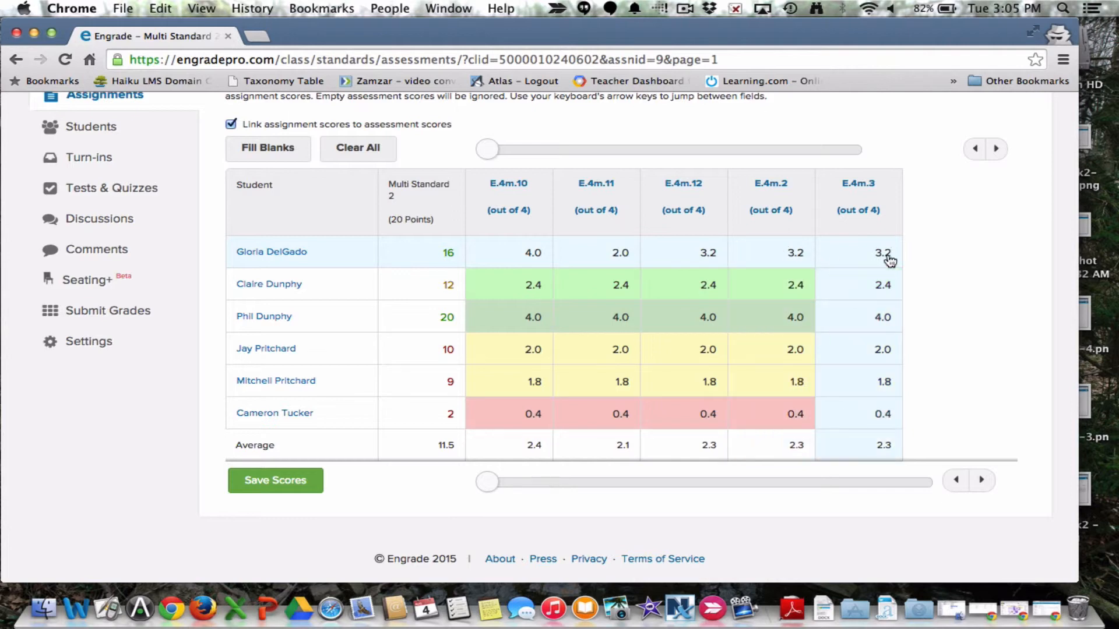
key("BackSpace")
key("BackSpace")
key("BackSpace")
type("3")
key("Down")
key("Left")
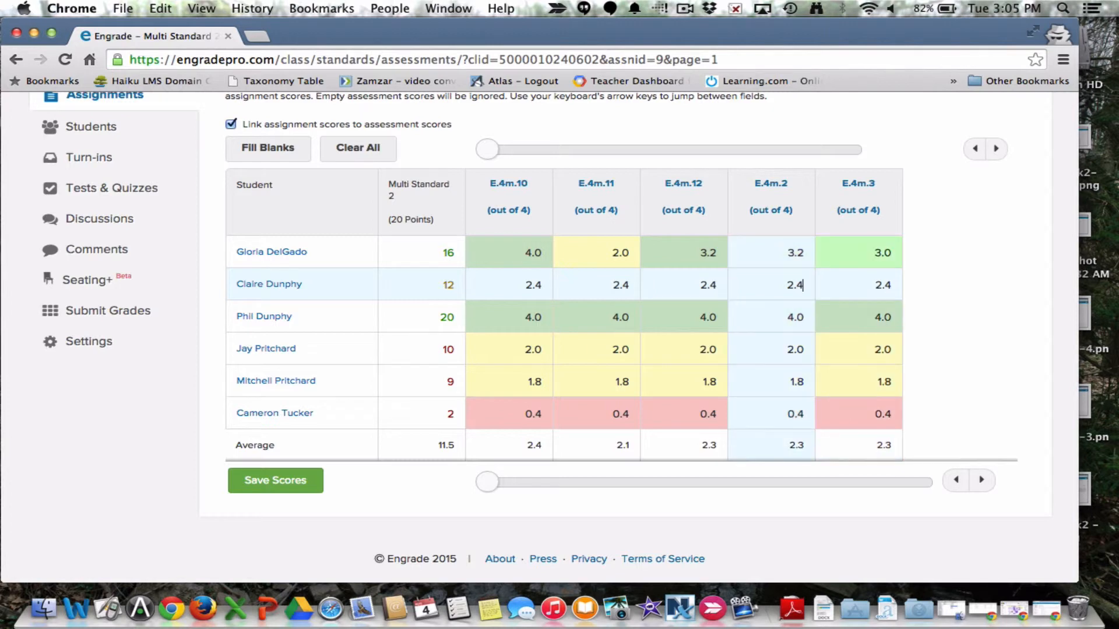
key("Down")
key("Up")
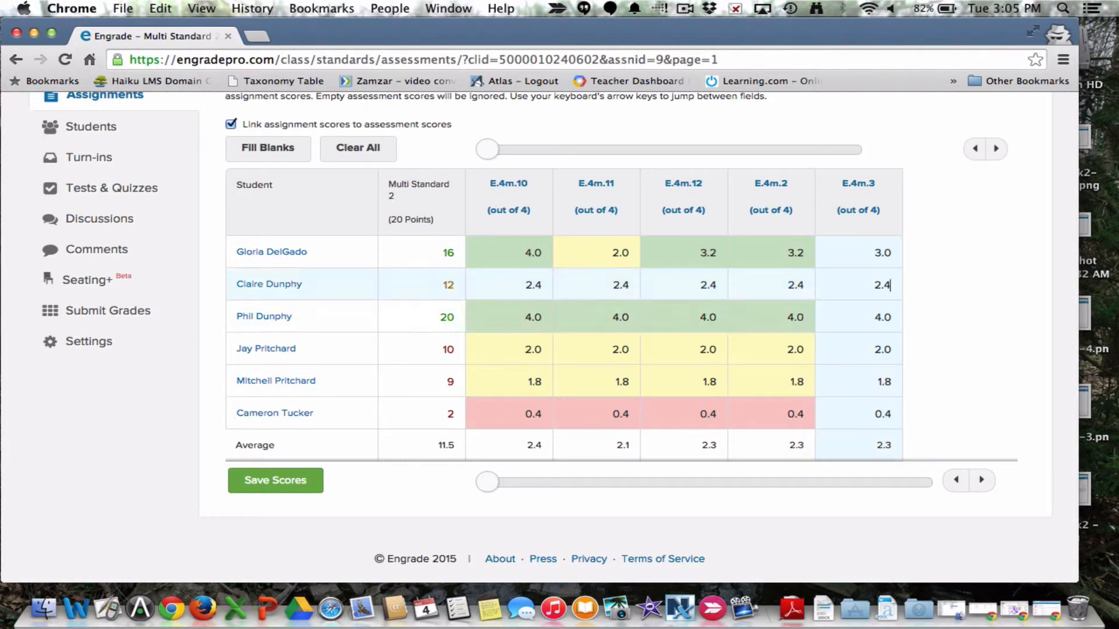
Step: Set the fourth listed student's E.4m.10 score to 3
key("Left")
key("Left")
key("Left")
key("Down")
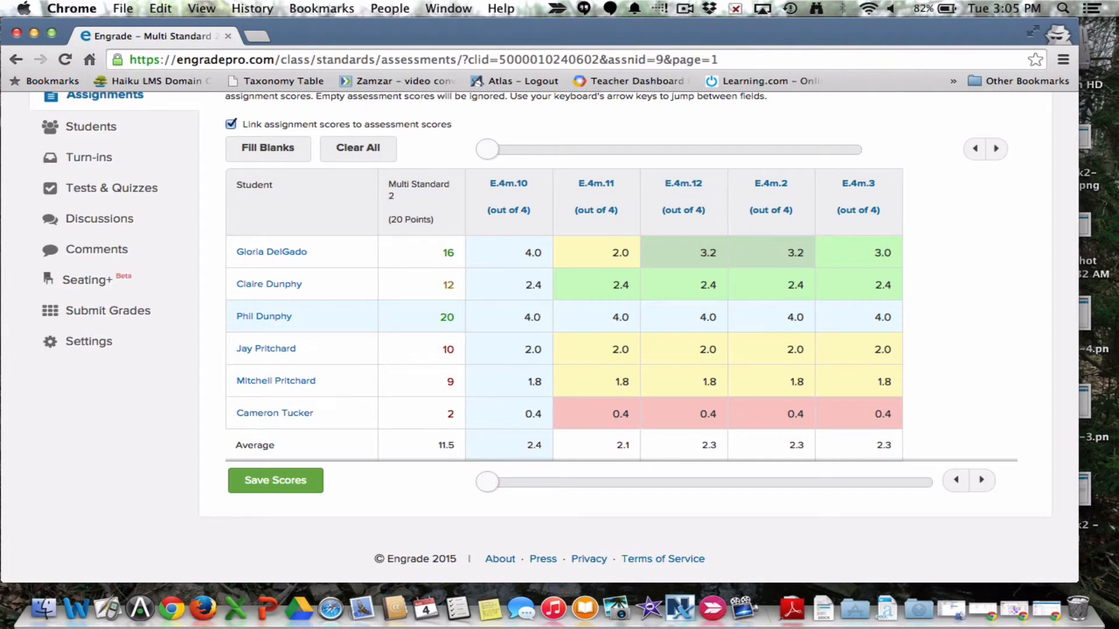
key("Down")
key("BackSpace")
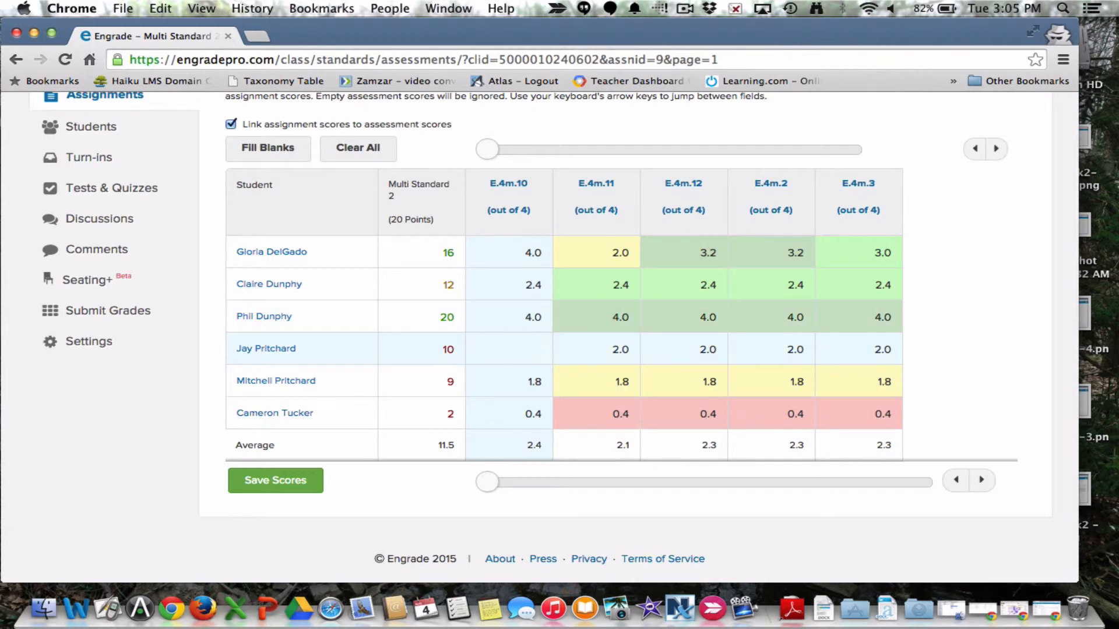
type("3")
key("Right")
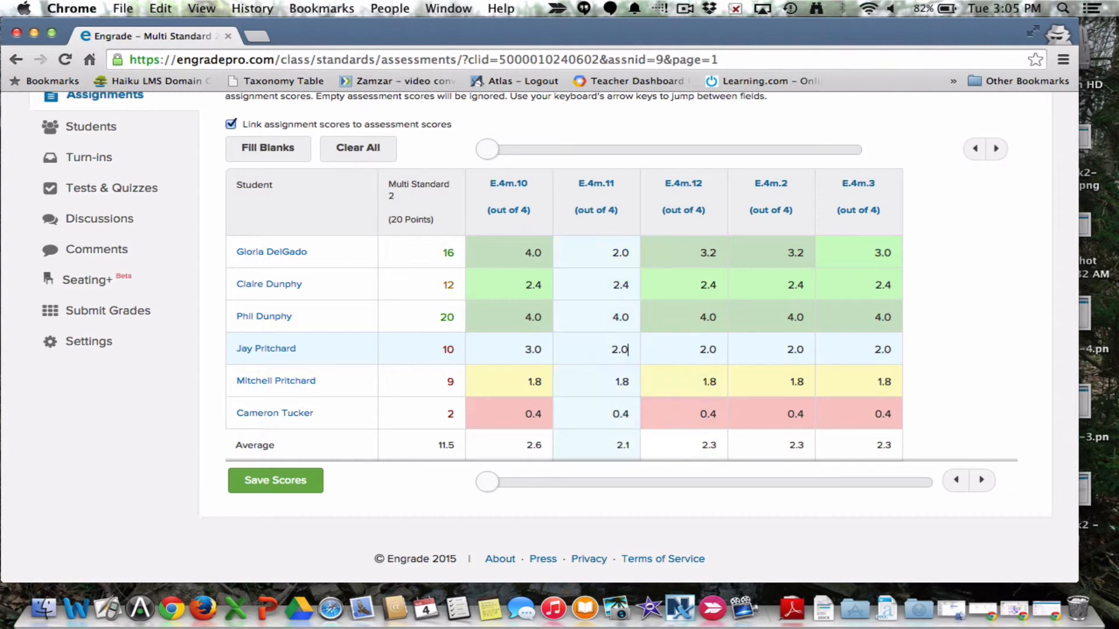
Step: Set the fourth listed student's E.4m.11 score to 1 and save the Multi Standard 2 scores
key("BackSpace")
key("BackSpace")
key("BackSpace")
type("1")
key("Right")
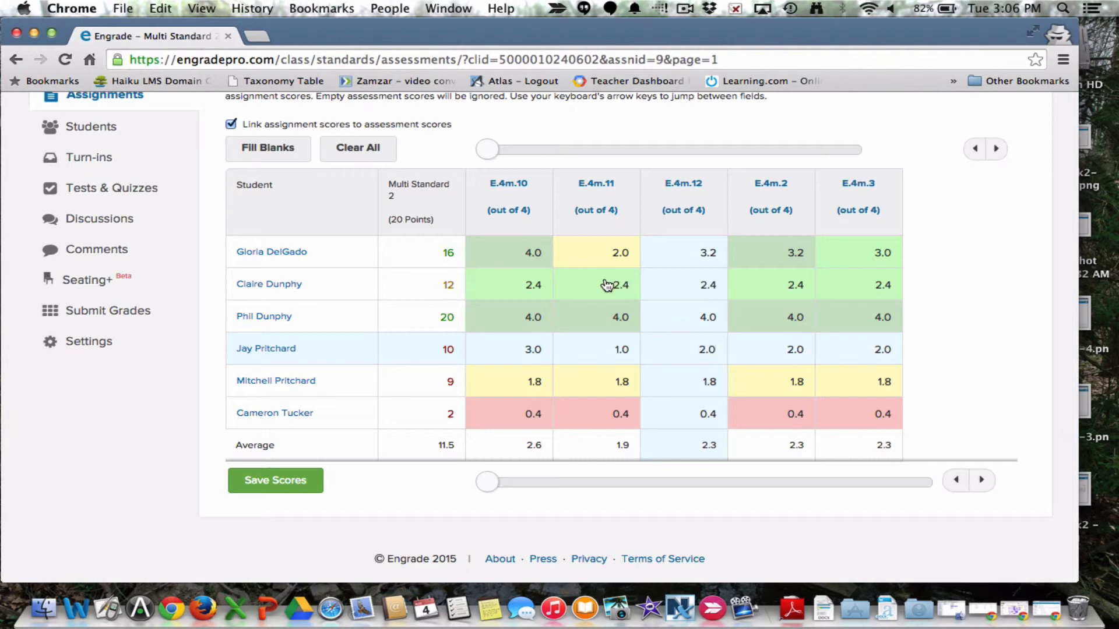
left_click(265, 486)
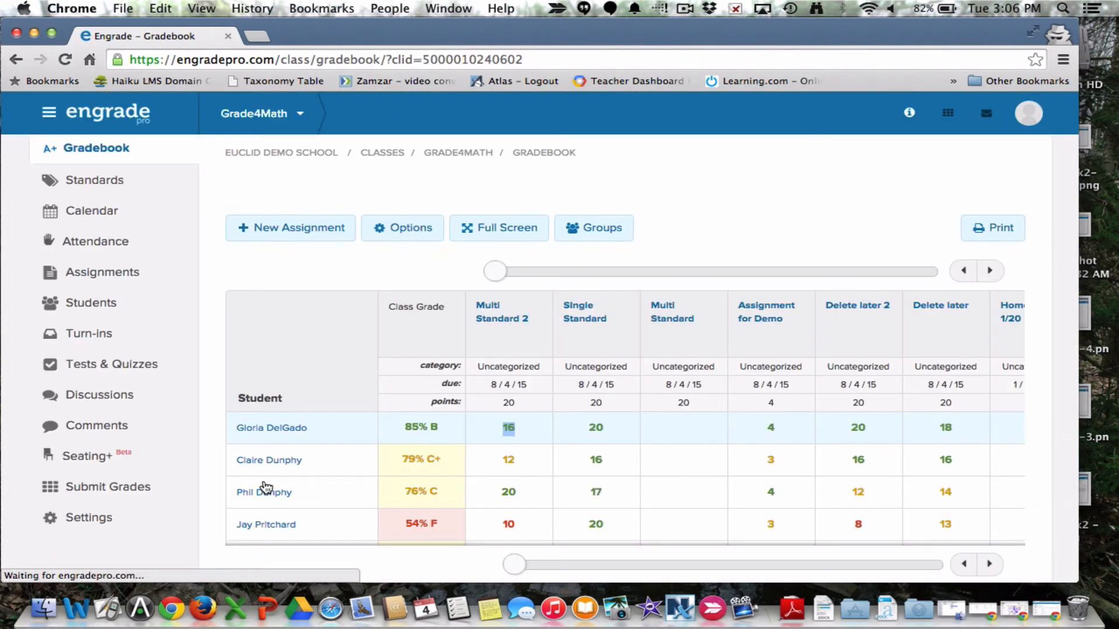
Step: Open the class's standards scores by student and switch the standards set to Euclid Standards K-5
scroll(553, 444, "down", 3)
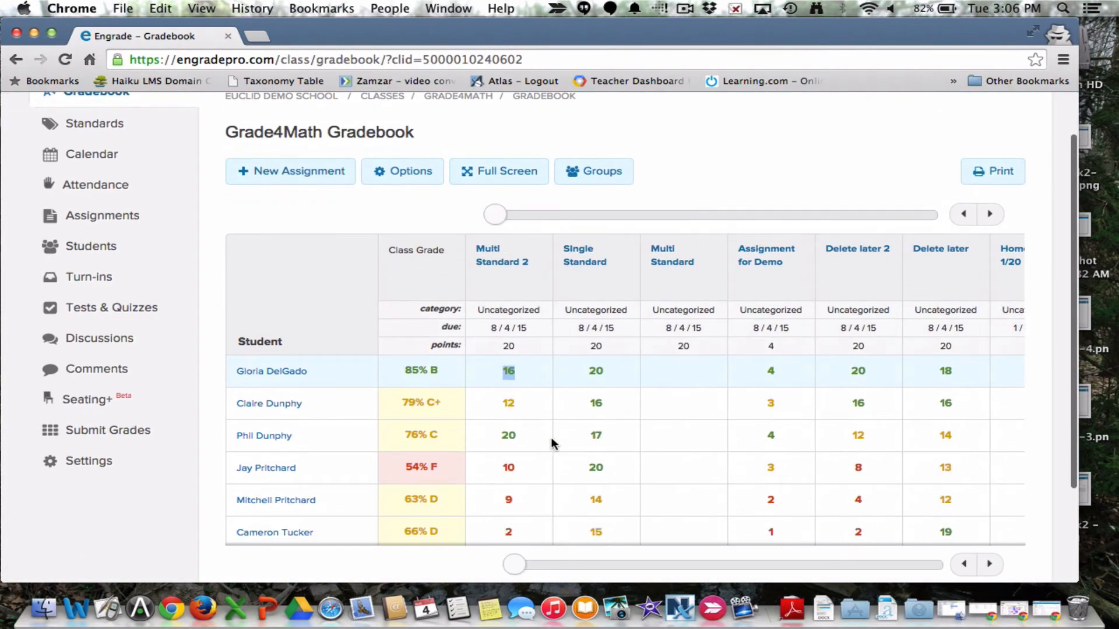
scroll(526, 485, "down", 1)
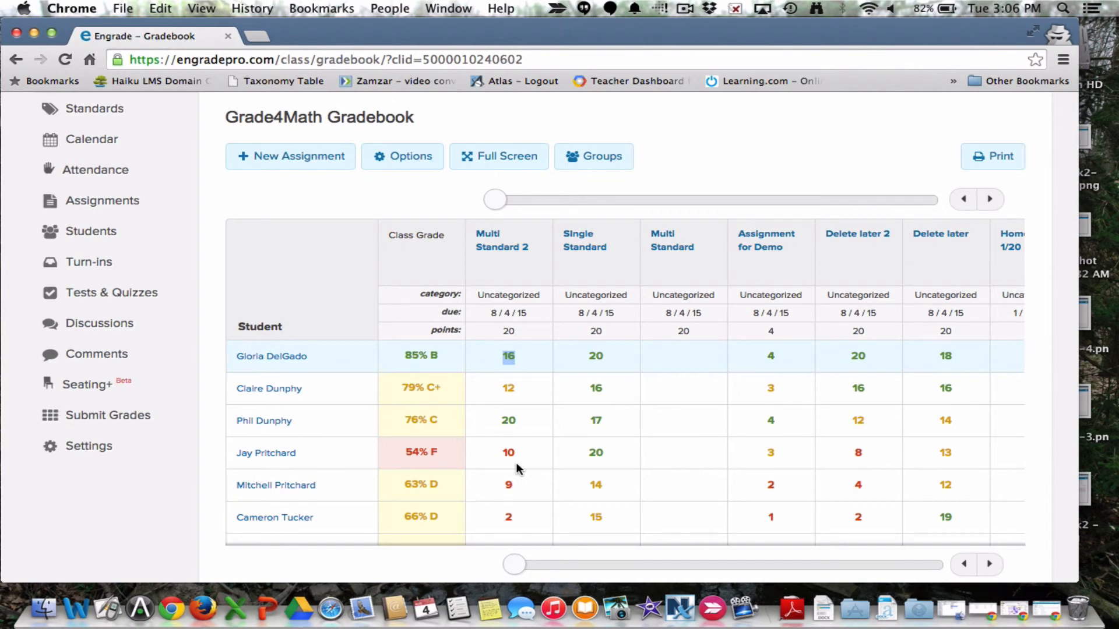
scroll(519, 519, "right", 3)
scroll(519, 519, "up", 3)
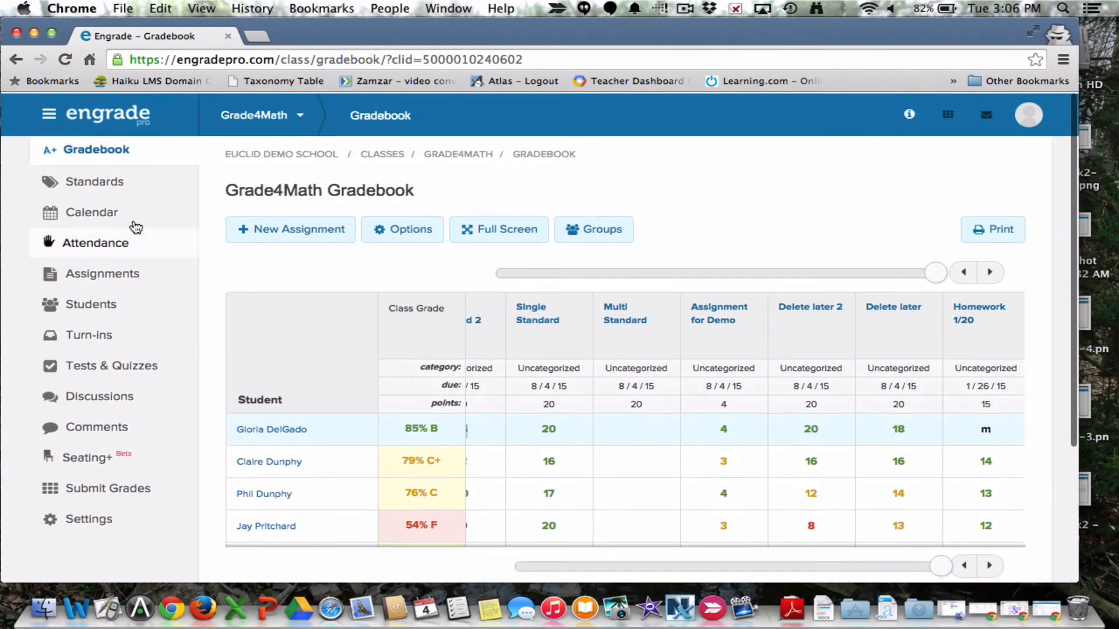
left_click(120, 184)
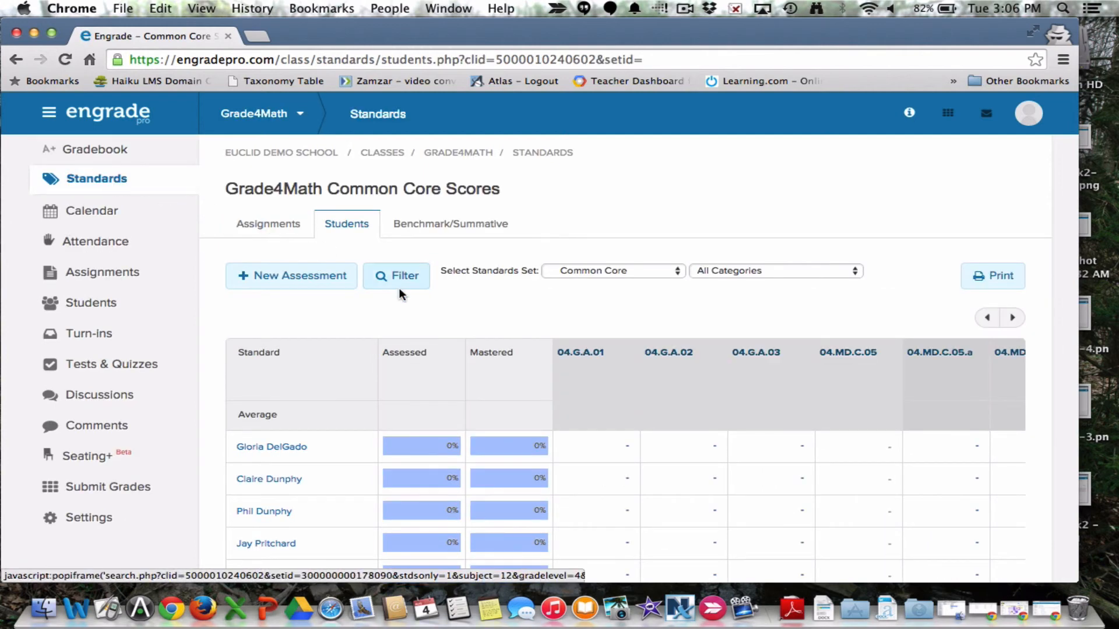
left_click(607, 267)
left_click(609, 283)
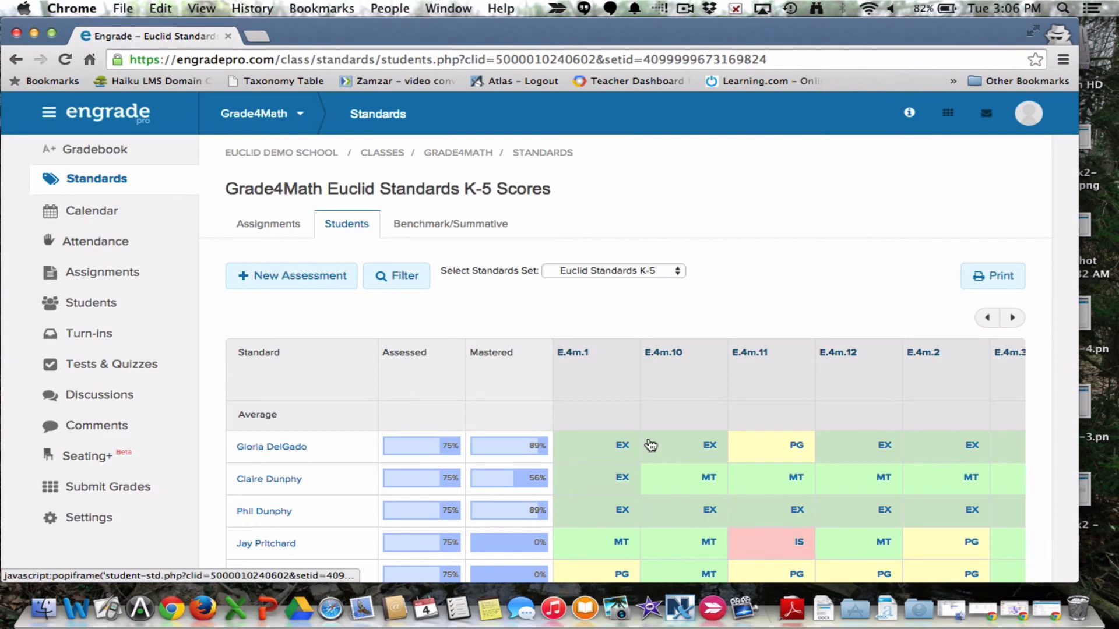
Step: Examine the students' mastery levels across the E.4m standards and the first listed student's E.4m.10 score details
scroll(649, 441, "down", 5)
scroll(651, 443, "right", 10)
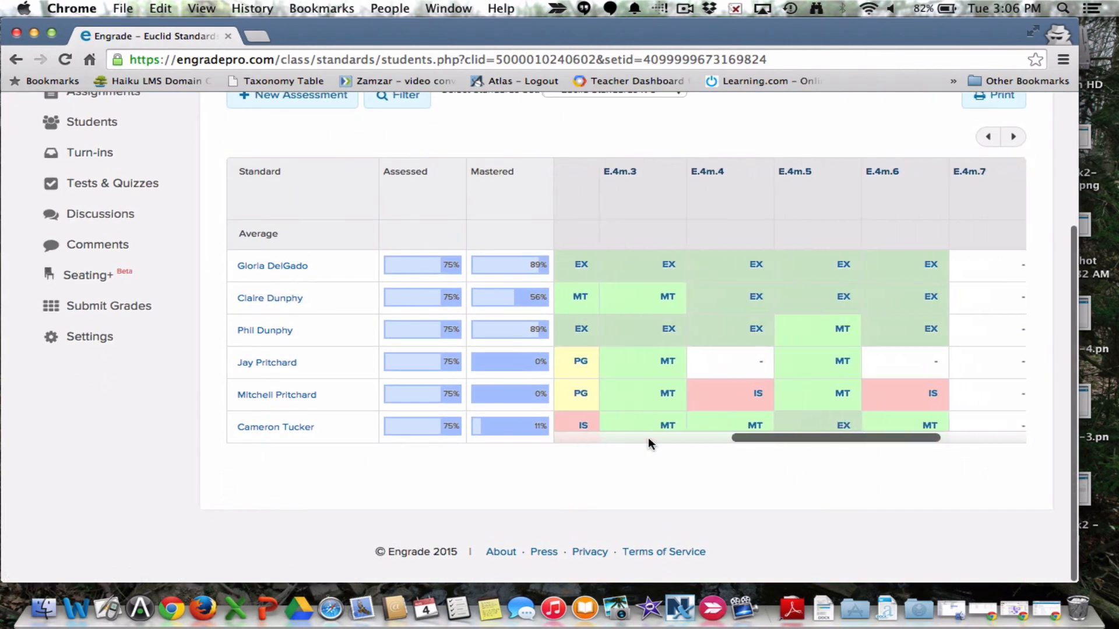
scroll(651, 443, "left", 10)
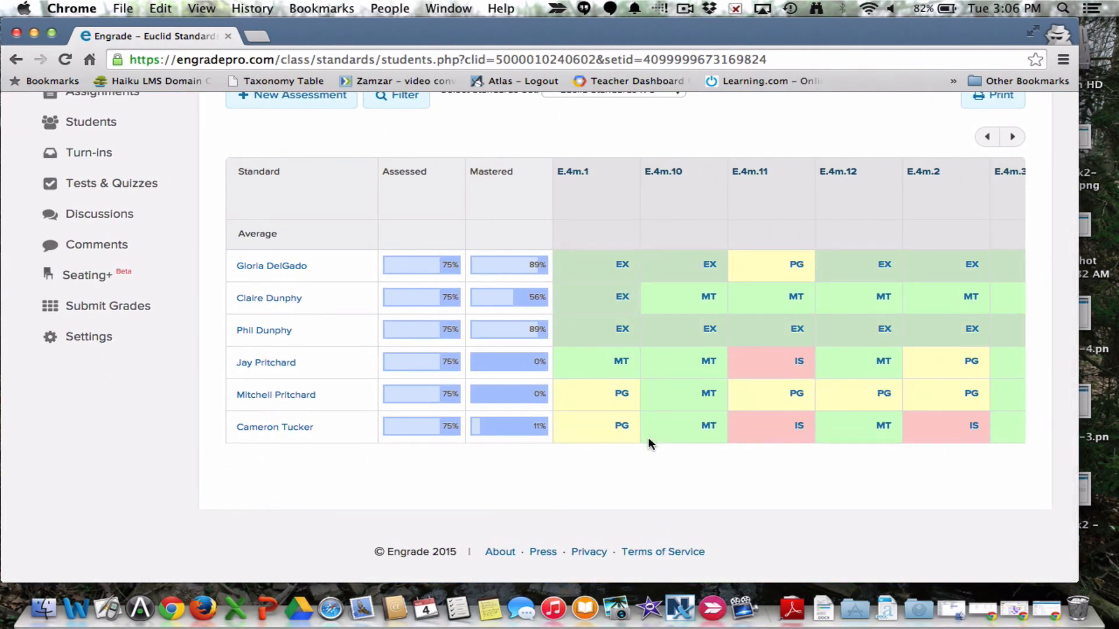
scroll(647, 437, "up", 5)
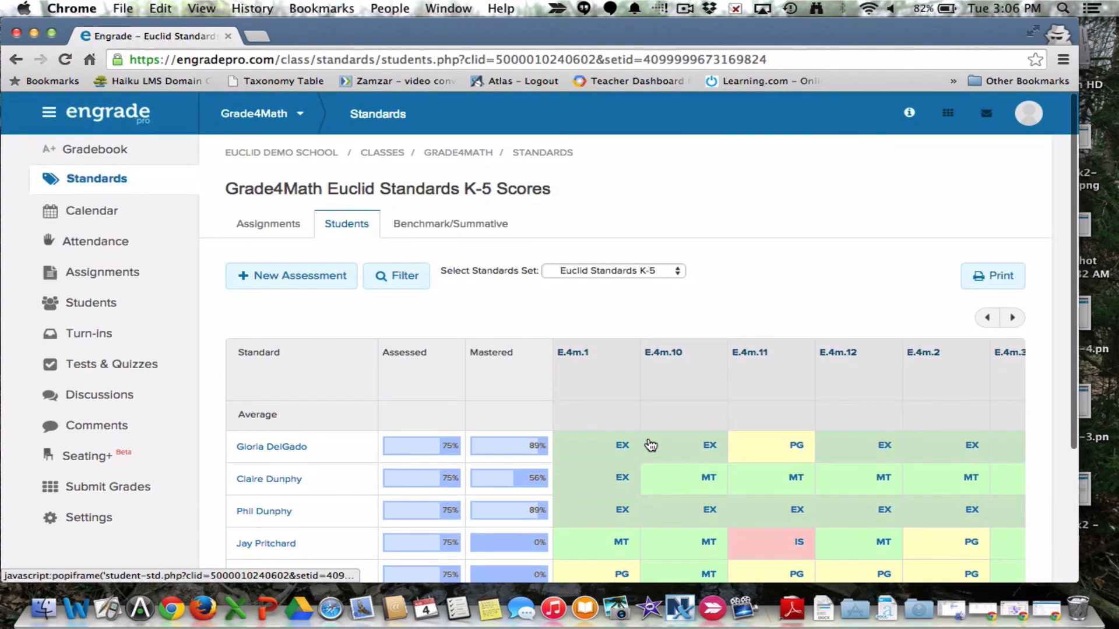
mouse_move(651, 445)
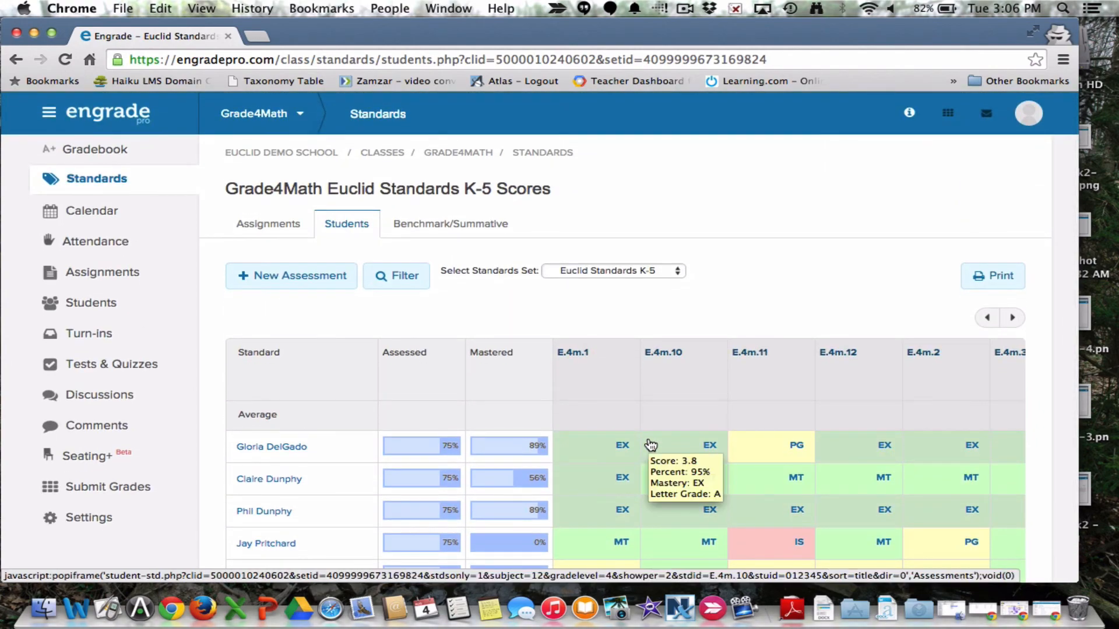